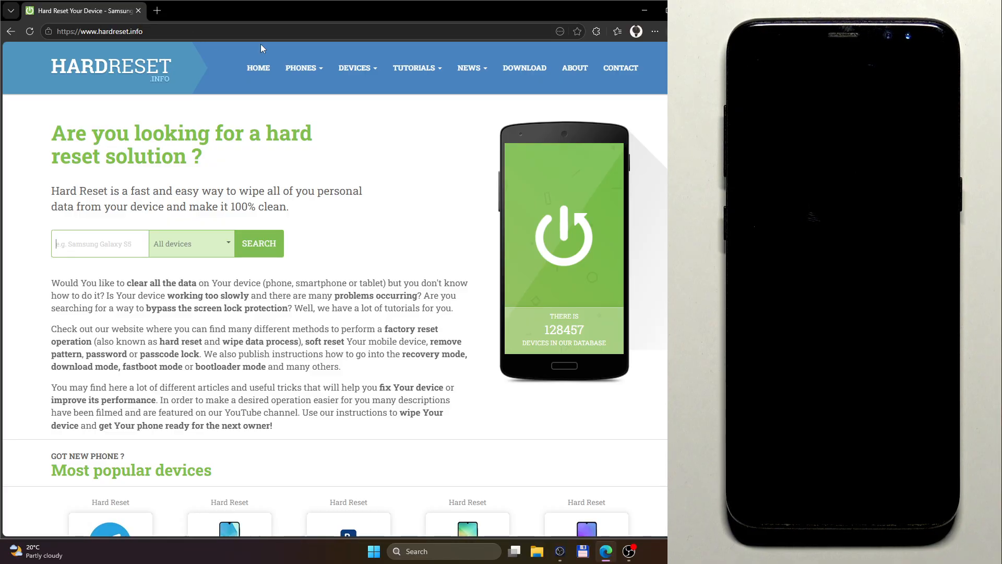
- Open the HardReset.info download page and search its files for "samsung drivers"
{"action": "left_click", "coordinate": [526, 71]}
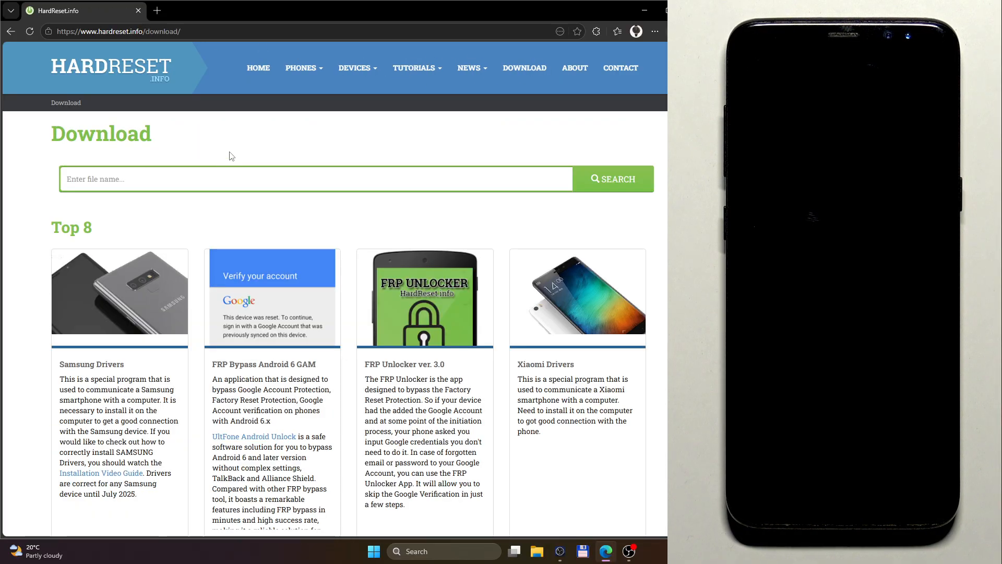
{"action": "left_click", "coordinate": [171, 186]}
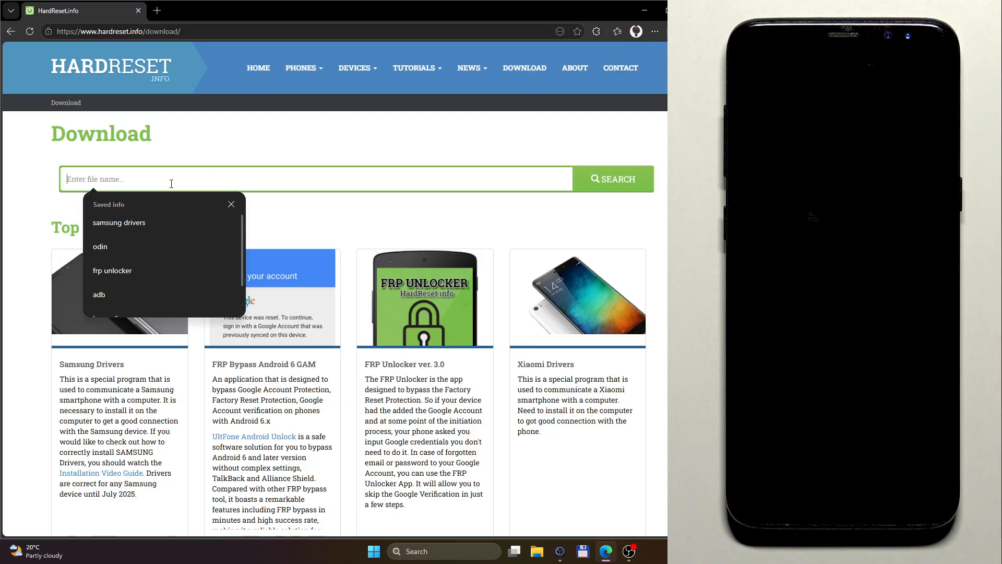
{"action": "left_click", "coordinate": [162, 224]}
{"action": "left_click", "coordinate": [595, 180]}
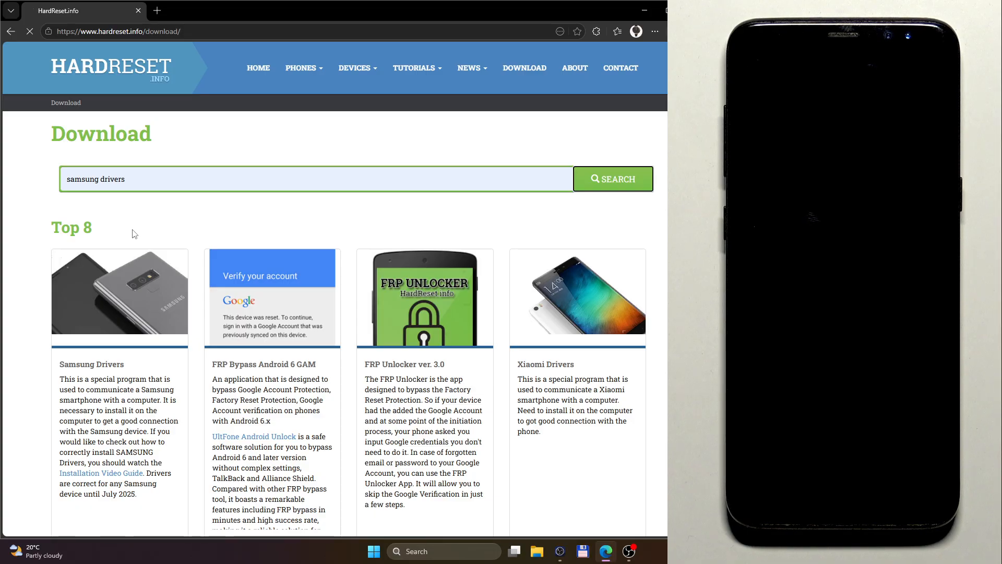
{"action": "scroll", "coordinate": [235, 274], "scroll_direction": "down", "scroll_amount": 1}
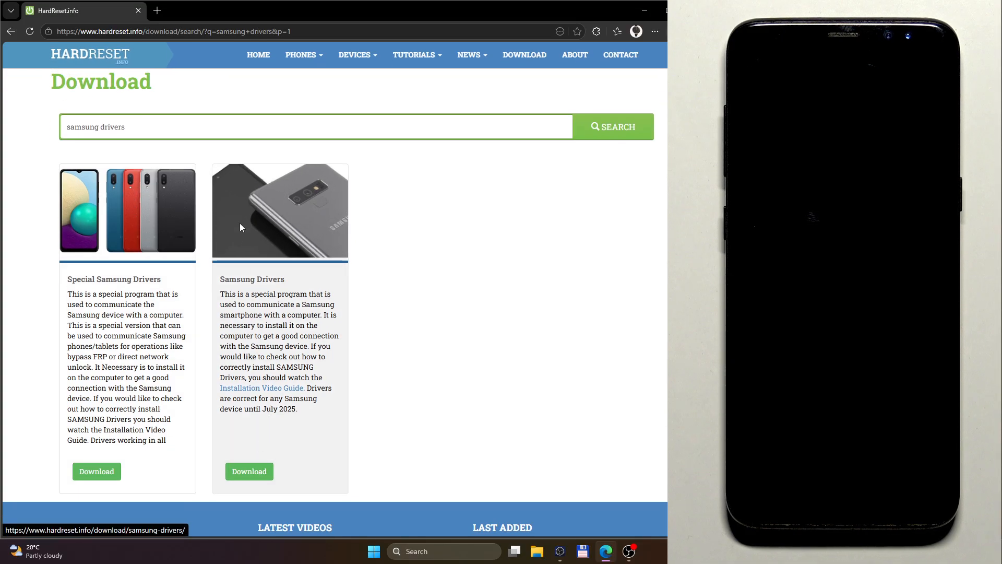
- Search the download page for "odin", look at the Odin3 v3.14.4 entry, and clear the search text
{"action": "triple_click", "coordinate": [232, 127]}
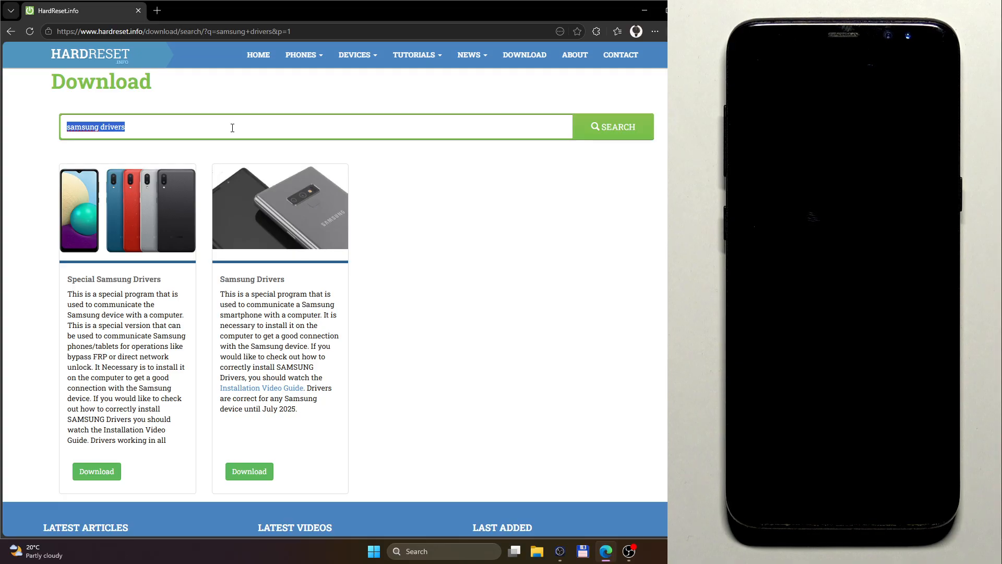
{"action": "key", "text": "BackSpace"}
{"action": "type", "text": "odin"}
{"action": "key", "text": "Return"}
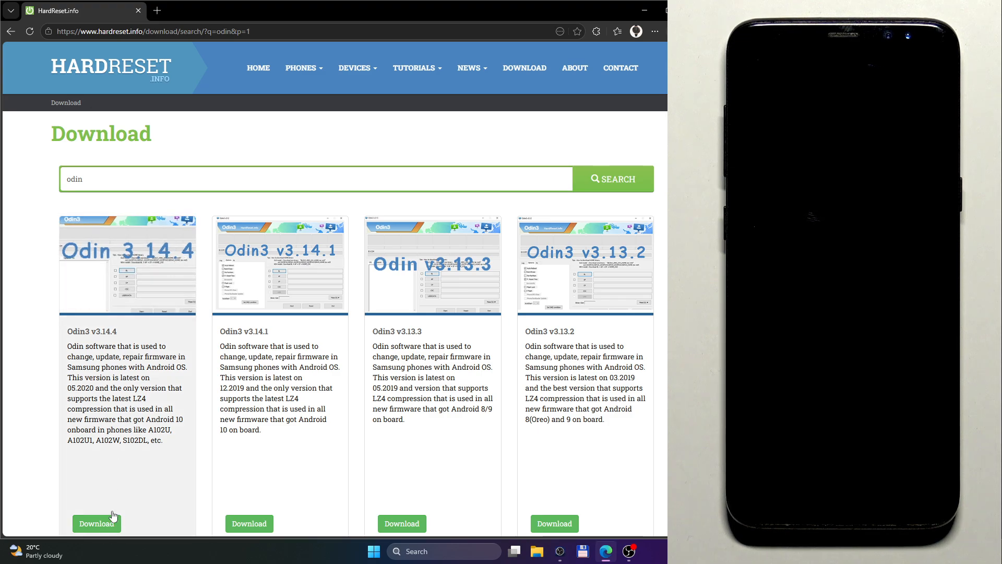
{"action": "scroll", "coordinate": [89, 519], "scroll_direction": "down", "scroll_amount": 1}
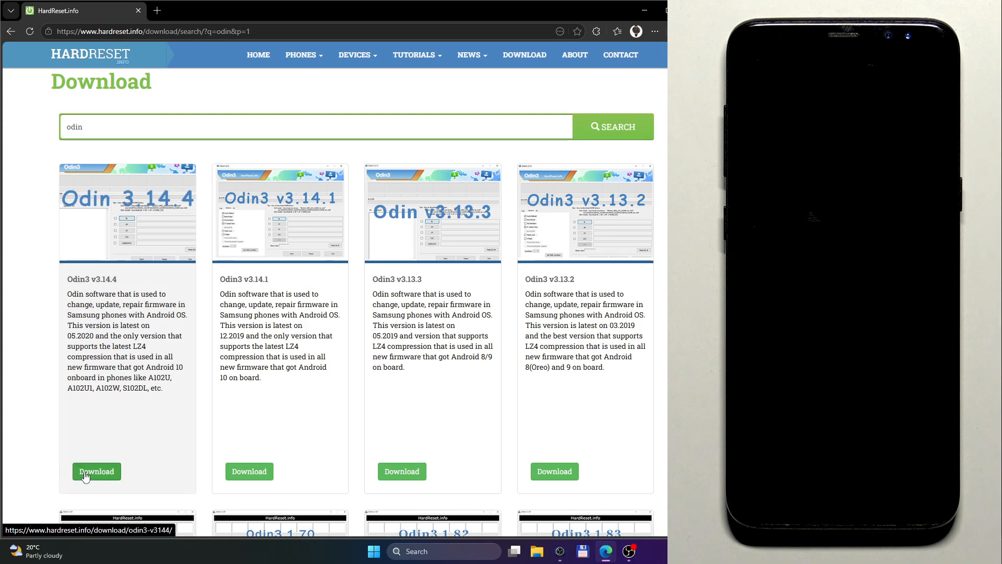
{"action": "scroll", "coordinate": [78, 496], "scroll_direction": "up", "scroll_amount": 1}
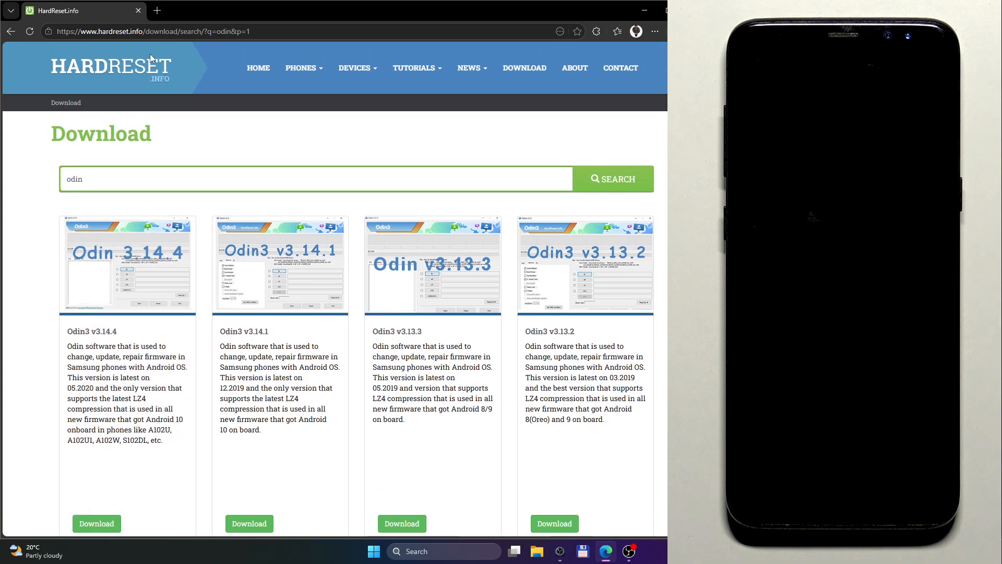
{"action": "double_click", "coordinate": [117, 173]}
{"action": "key", "text": "BackSpace"}
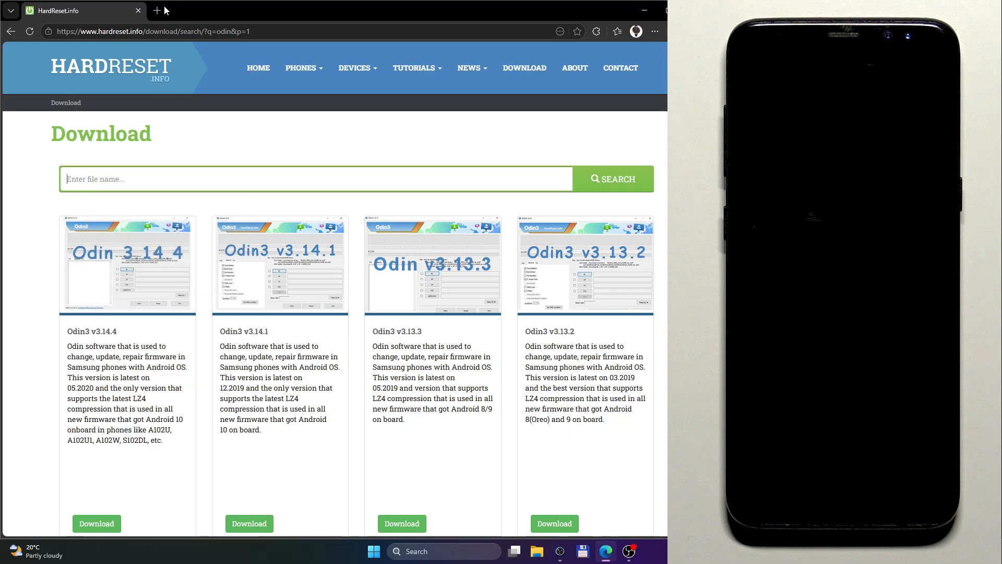
- Search the web for "sm g950f firmware" in a new tab and open the samfw.com Galaxy S8 firmware result
{"action": "left_click", "coordinate": [157, 10]}
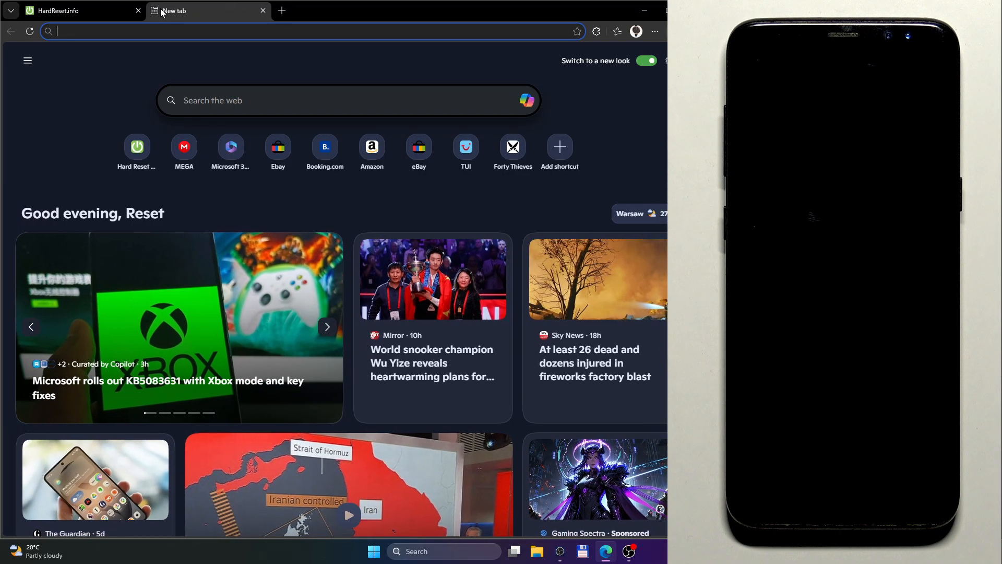
{"action": "type", "text": "sm g950f firmware"}
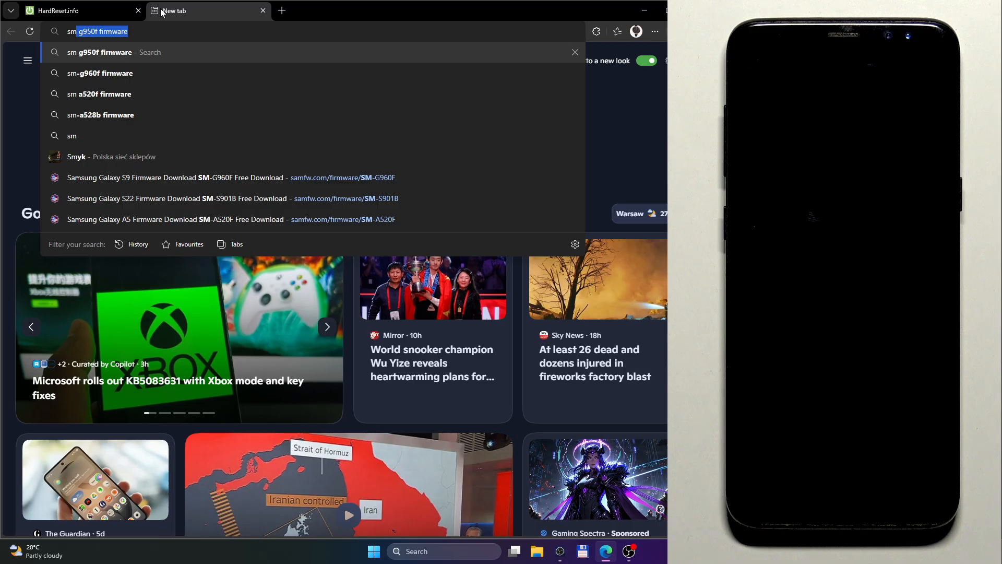
{"action": "key", "text": "End"}
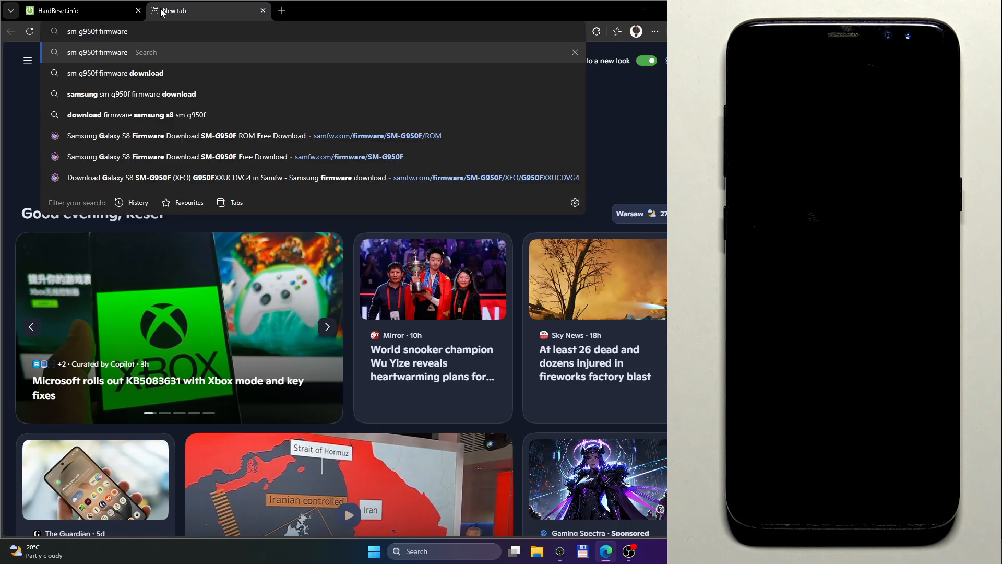
{"action": "key", "text": "Return"}
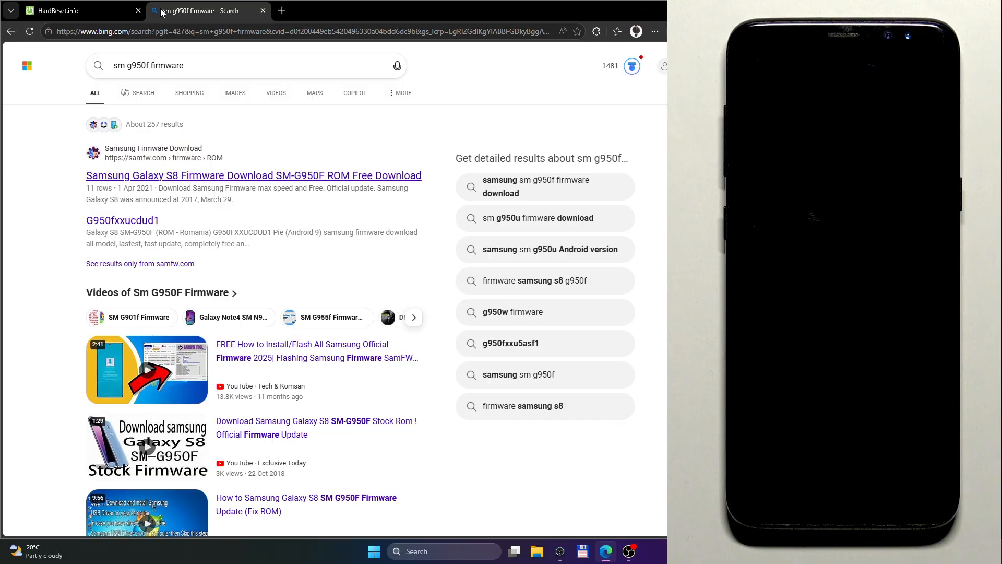
{"action": "left_click", "coordinate": [122, 175]}
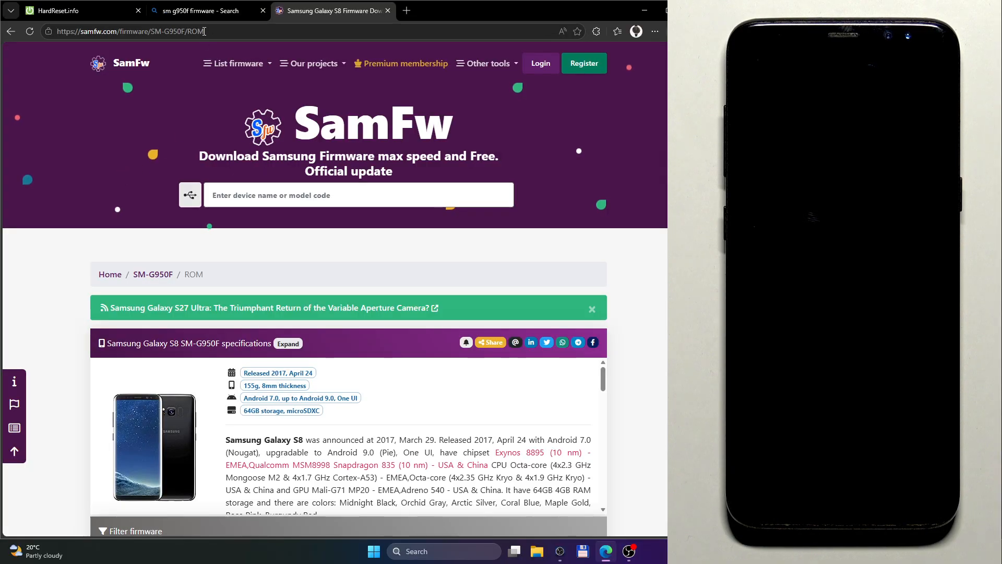
{"action": "left_click", "coordinate": [203, 11]}
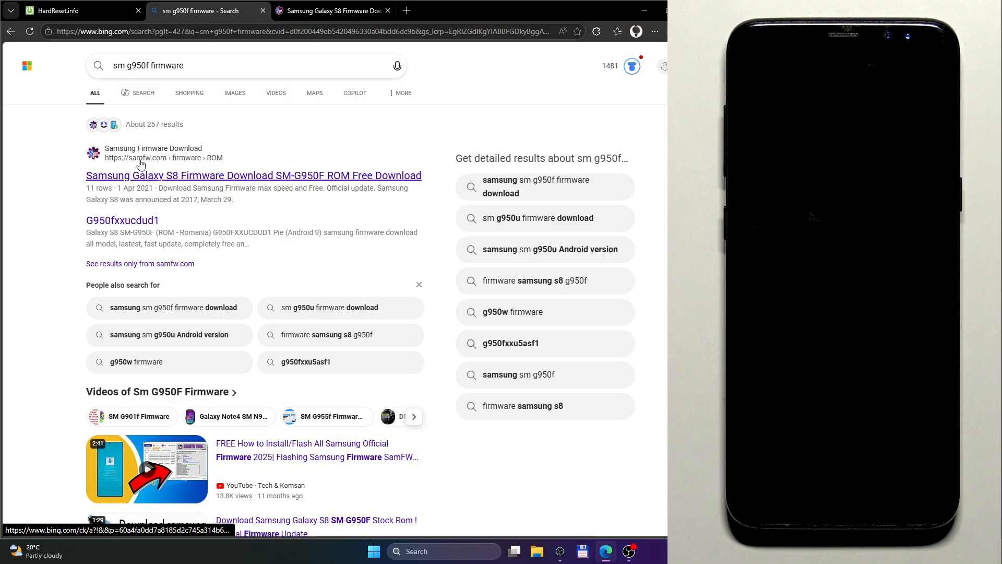
{"action": "left_click", "coordinate": [327, 12]}
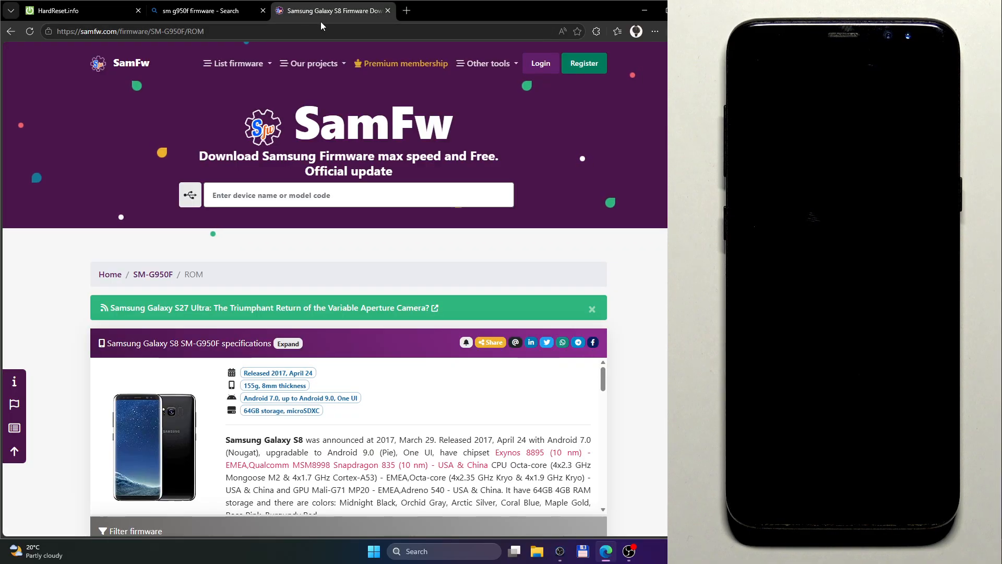
- Go to the SM-G950F model page, filter the CSC regions by "pol" and choose the Poland XEO firmware
{"action": "scroll", "coordinate": [168, 271], "scroll_direction": "down", "scroll_amount": 1}
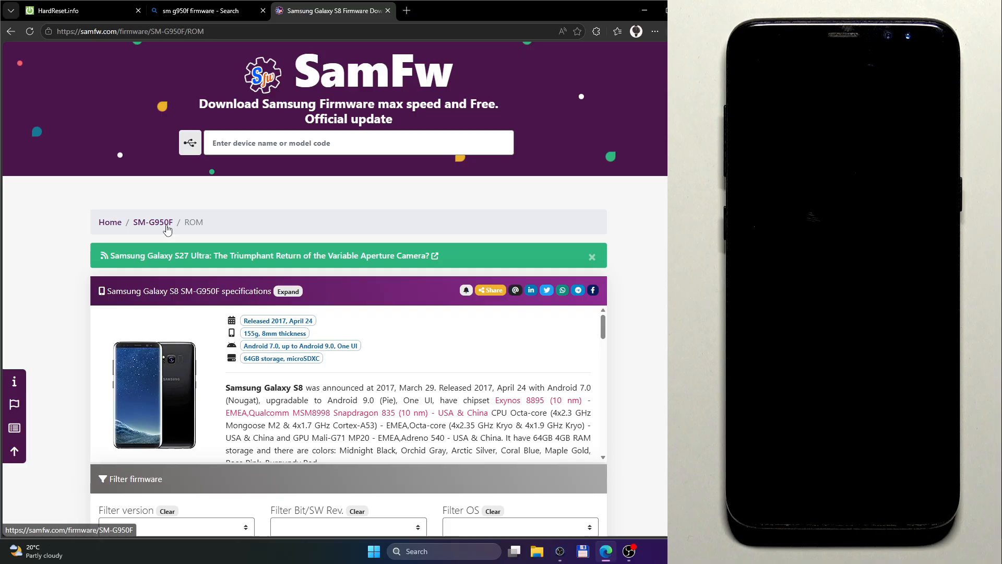
{"action": "left_click", "coordinate": [167, 223]}
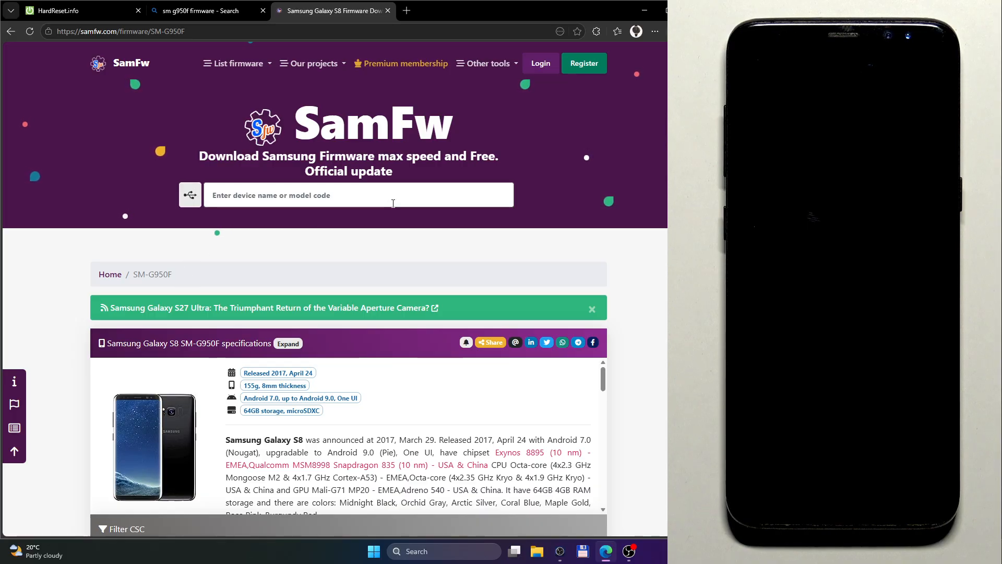
{"action": "scroll", "coordinate": [392, 202], "scroll_direction": "down", "scroll_amount": 2}
{"action": "scroll", "coordinate": [392, 203], "scroll_direction": "down", "scroll_amount": 5}
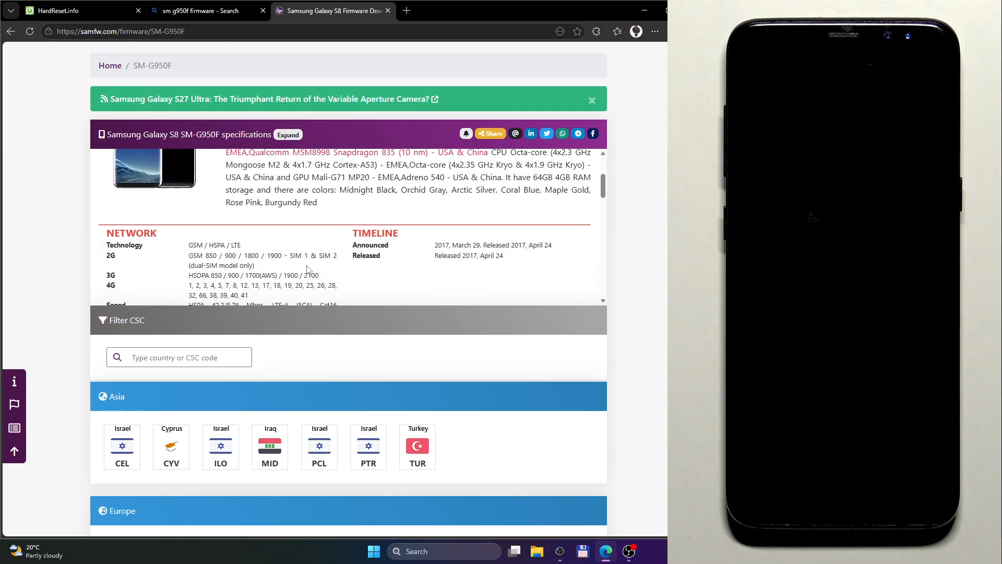
{"action": "left_click", "coordinate": [196, 356]}
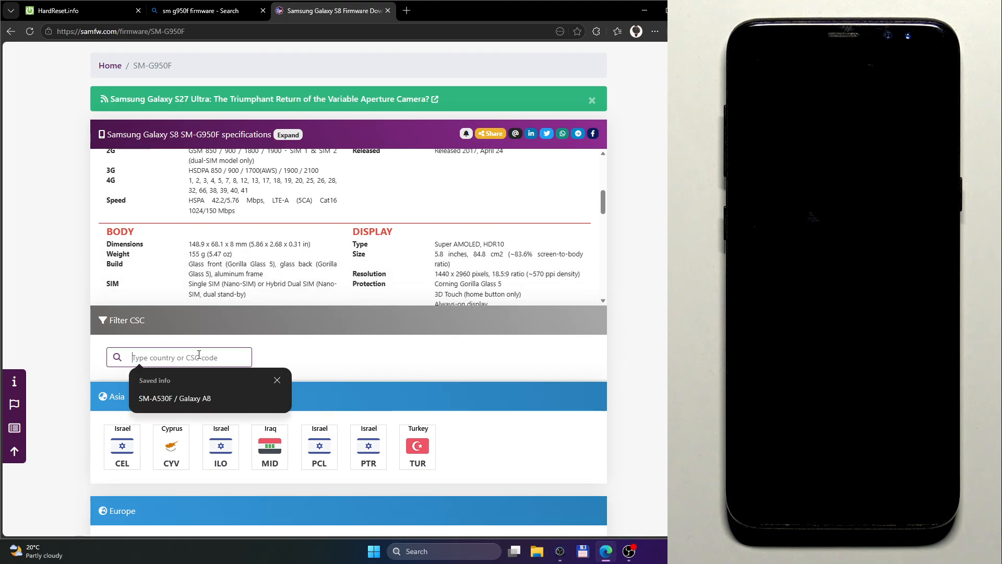
{"action": "type", "text": "pol"}
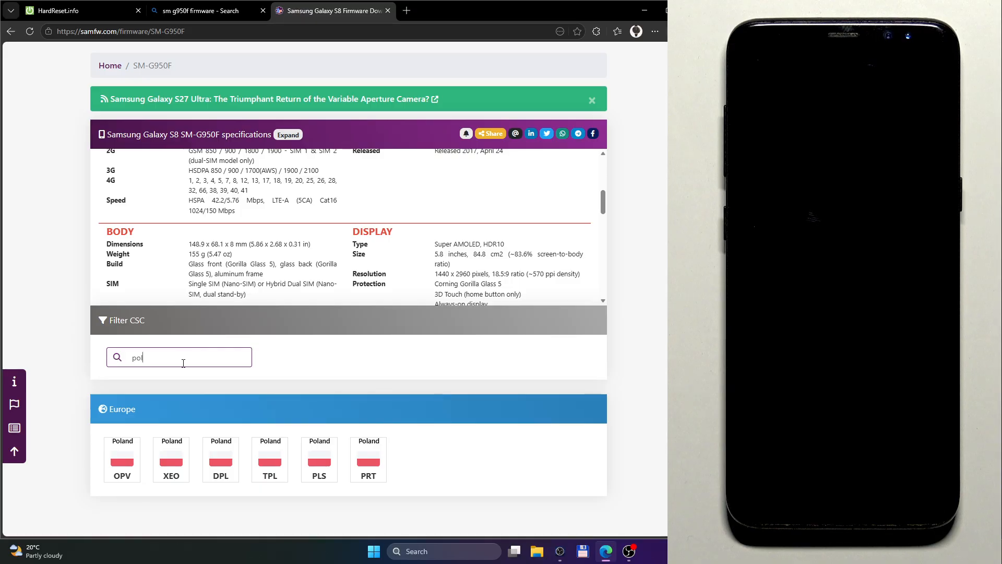
{"action": "left_click", "coordinate": [175, 460]}
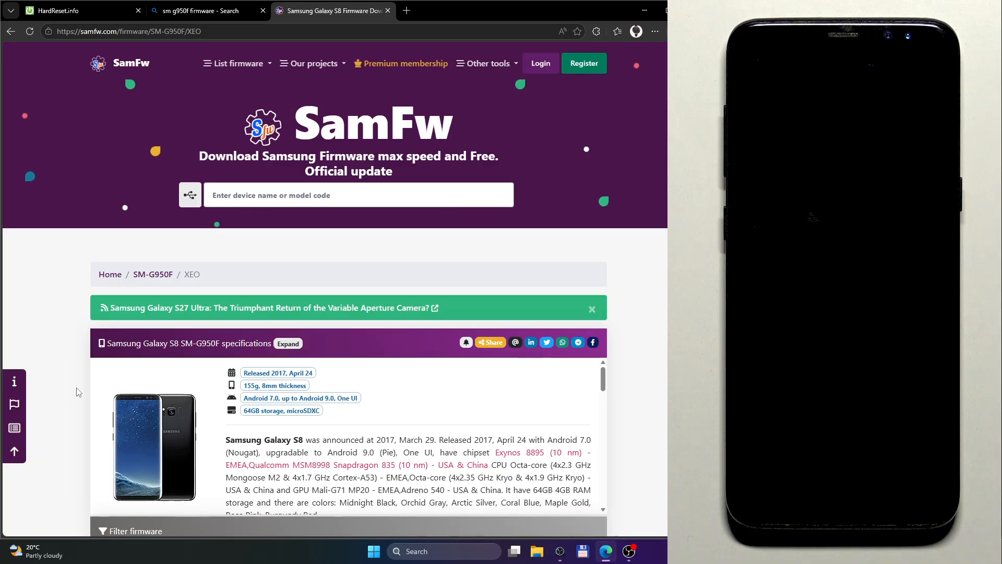
- Open firmware version G950FXXUCDVG4 from the XEO list and download it from the SamFw server
{"action": "scroll", "coordinate": [78, 391], "scroll_direction": "down", "scroll_amount": 4}
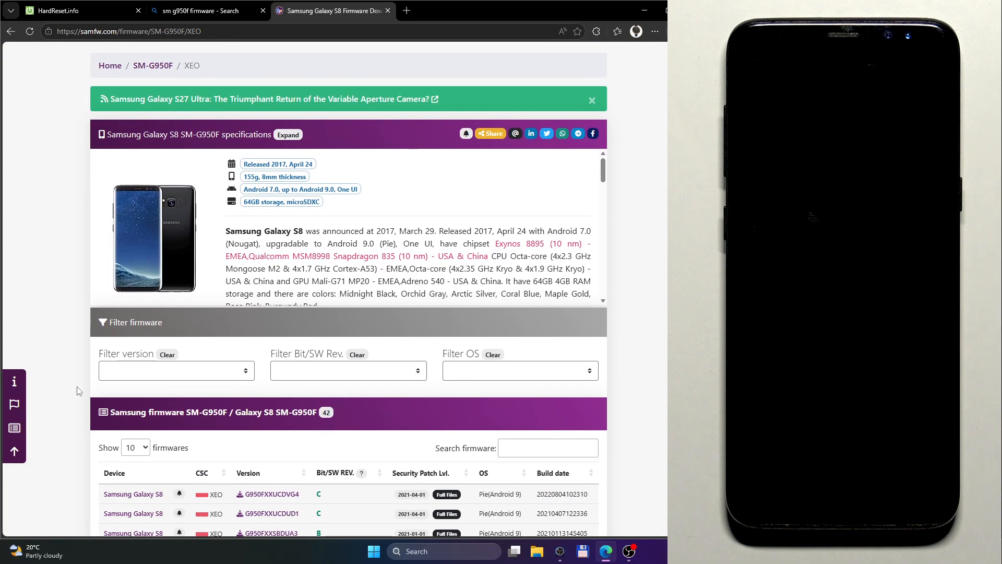
{"action": "scroll", "coordinate": [68, 355], "scroll_direction": "down", "scroll_amount": 3}
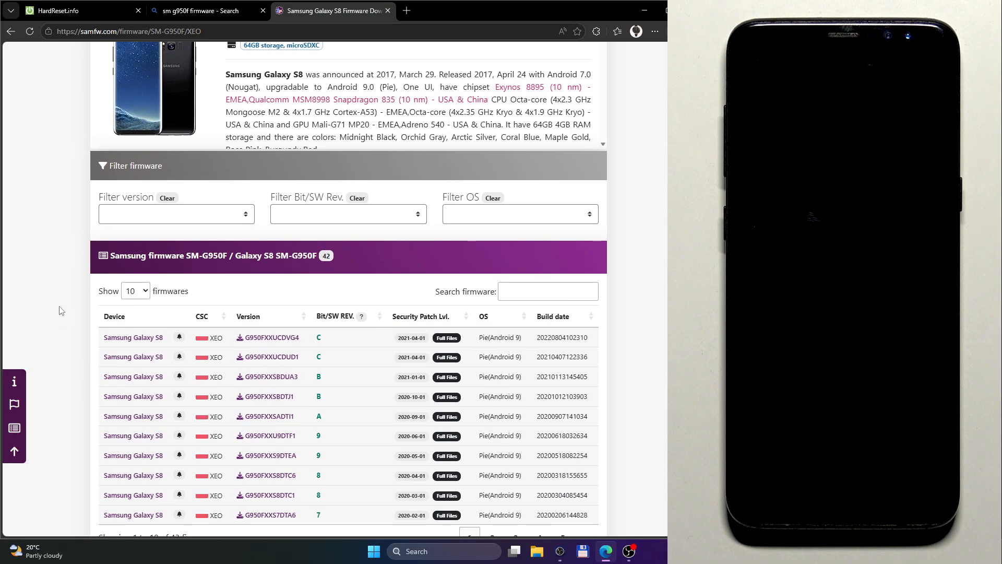
{"action": "scroll", "coordinate": [59, 310], "scroll_direction": "down", "scroll_amount": 1}
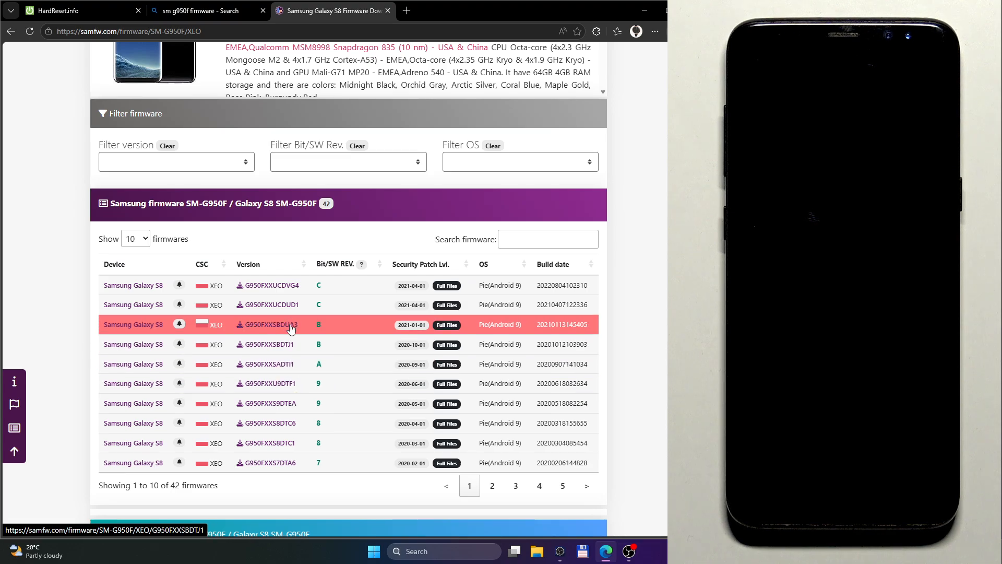
{"action": "left_click", "coordinate": [290, 290]}
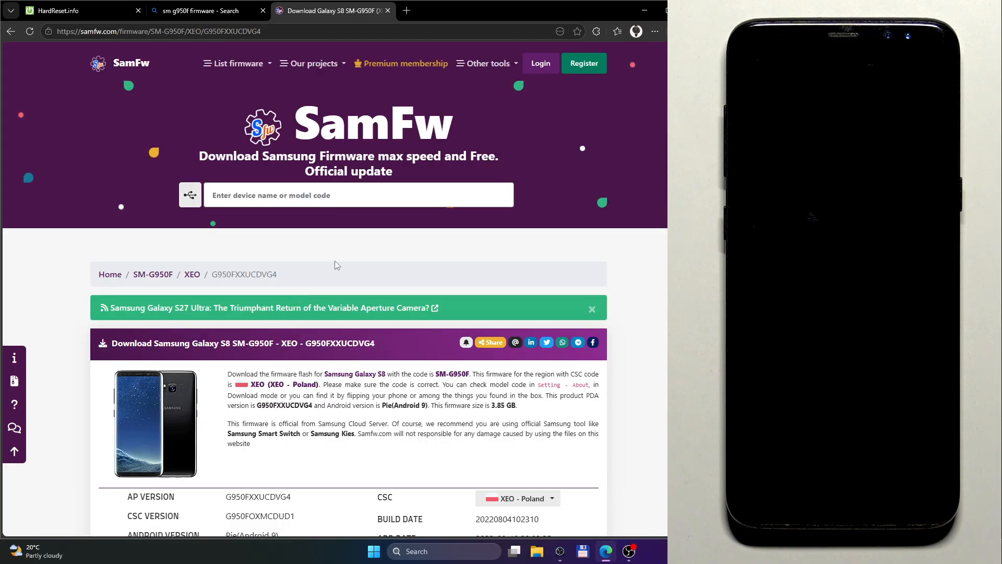
{"action": "scroll", "coordinate": [334, 261], "scroll_direction": "down", "scroll_amount": 8}
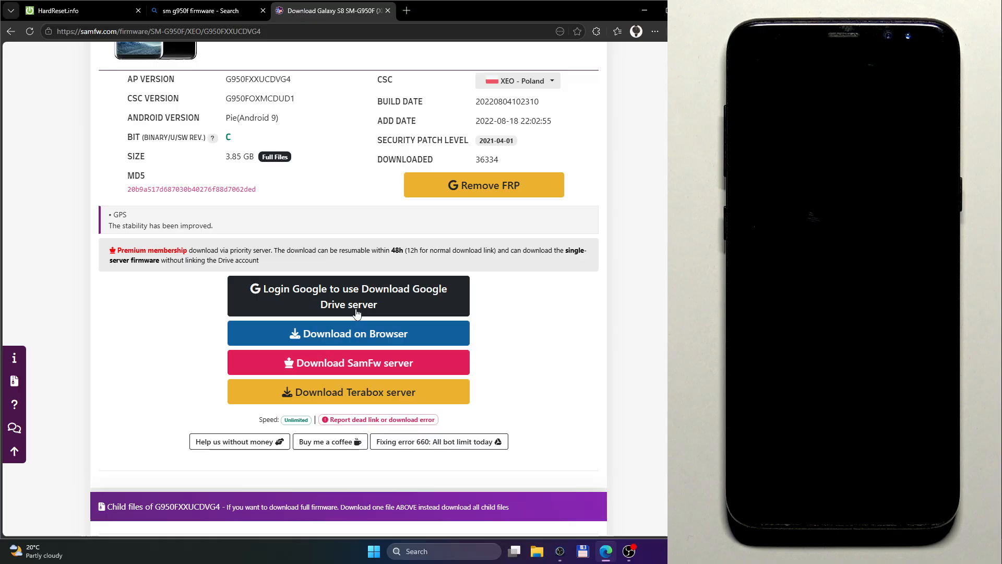
{"action": "left_click", "coordinate": [309, 361]}
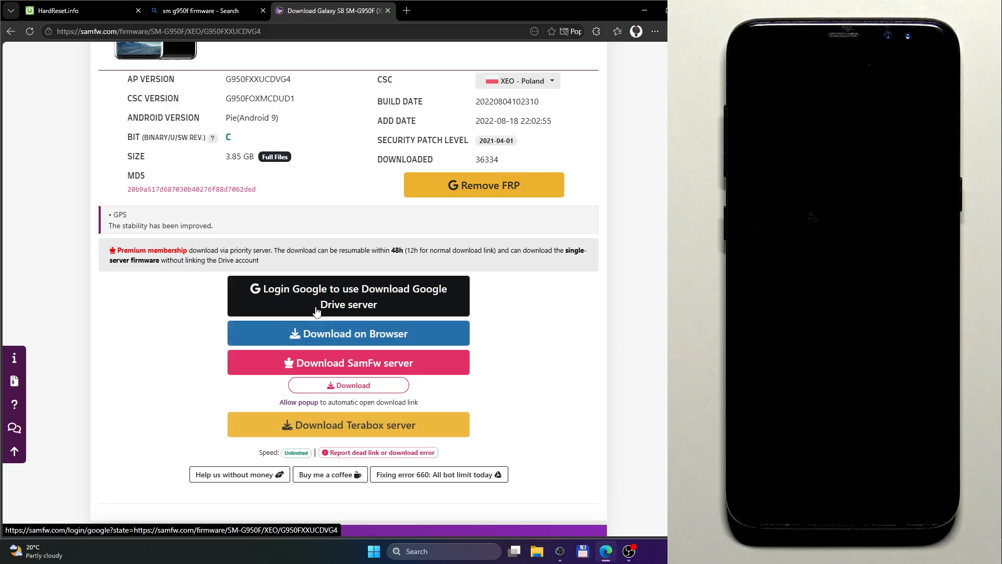
{"action": "left_click", "coordinate": [365, 389]}
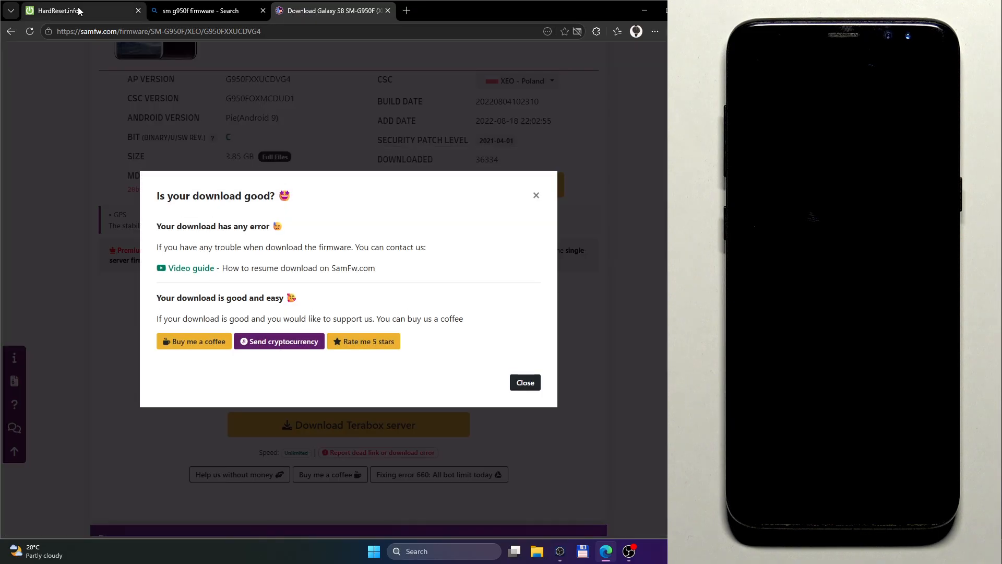
- Return to the HardReset.info home page, and open the Downloads folder in File Explorer
{"action": "left_click", "coordinate": [79, 10]}
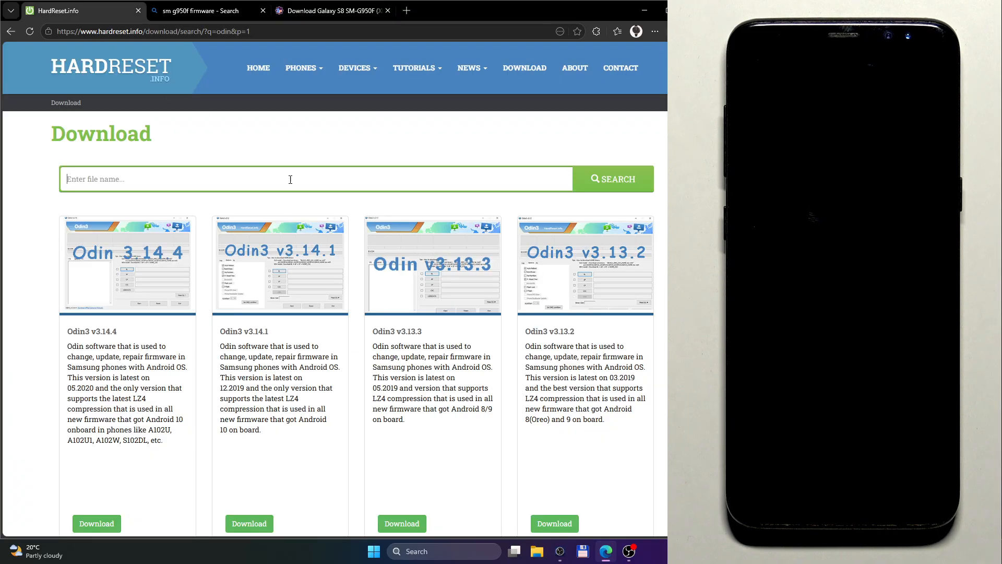
{"action": "left_click", "coordinate": [160, 94]}
{"action": "left_click", "coordinate": [537, 553]}
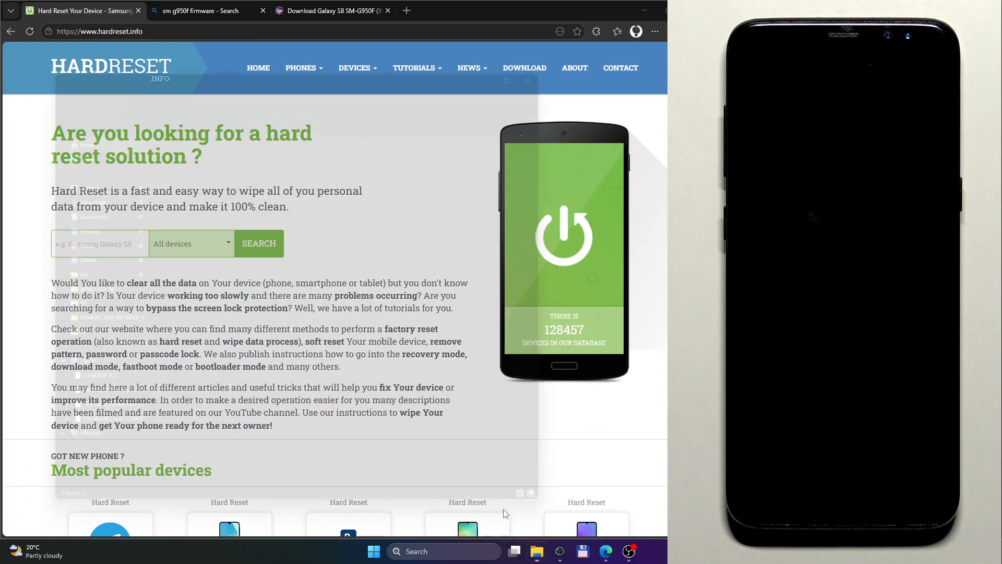
{"action": "left_click", "coordinate": [66, 191]}
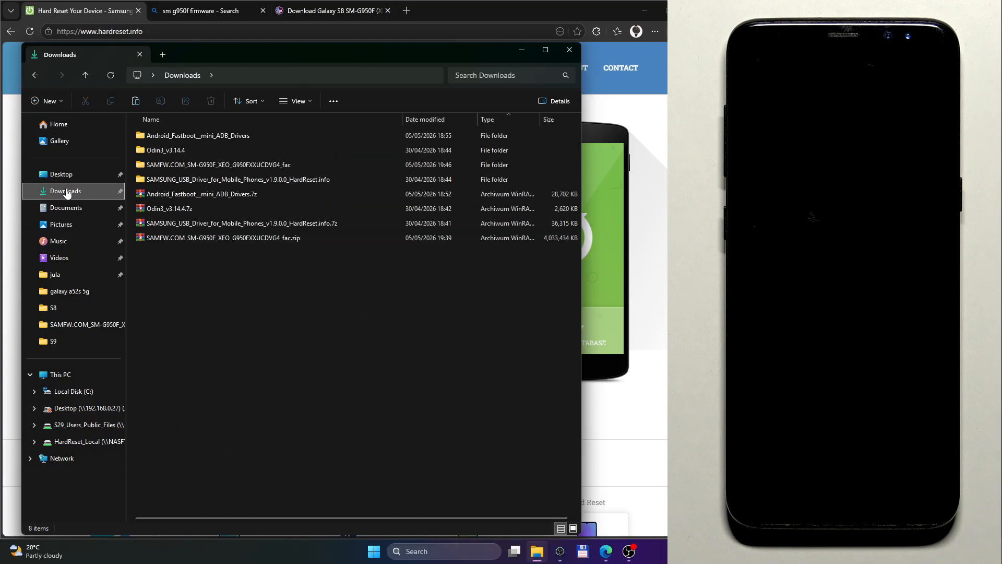
- Point out the Samsung USB driver and Odin3_v3.14.4 archives and select the SAMFW.COM_SM-G950F_XEO_G950FXXUCDVG4_fac.zip firmware archive
{"action": "left_click", "coordinate": [221, 237]}
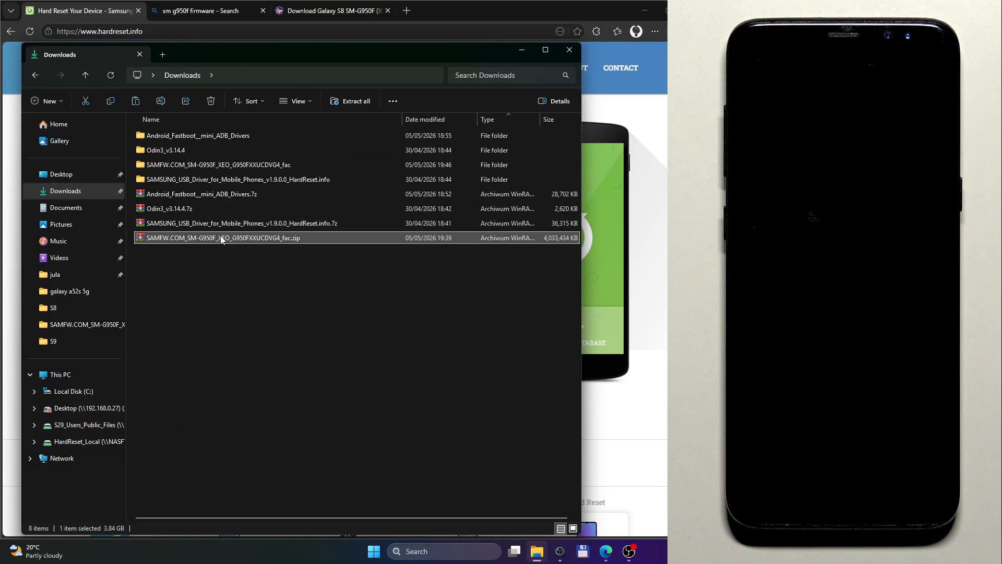
{"action": "left_click", "coordinate": [224, 228]}
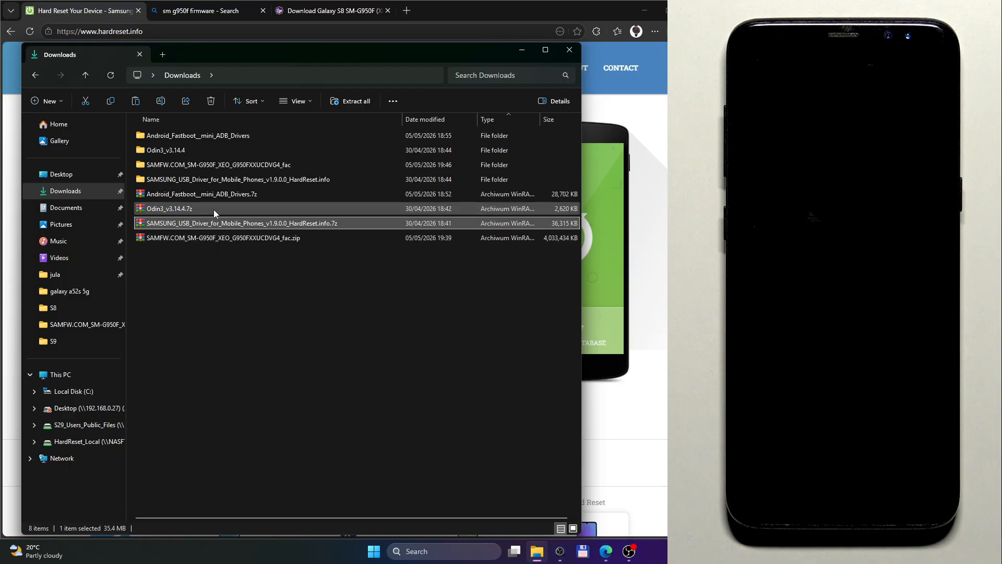
{"action": "left_click", "coordinate": [212, 209]}
{"action": "left_click_drag", "start_coordinate": [231, 333], "coordinate": [151, 211]}
{"action": "left_click", "coordinate": [171, 255]}
{"action": "left_click", "coordinate": [176, 237]}
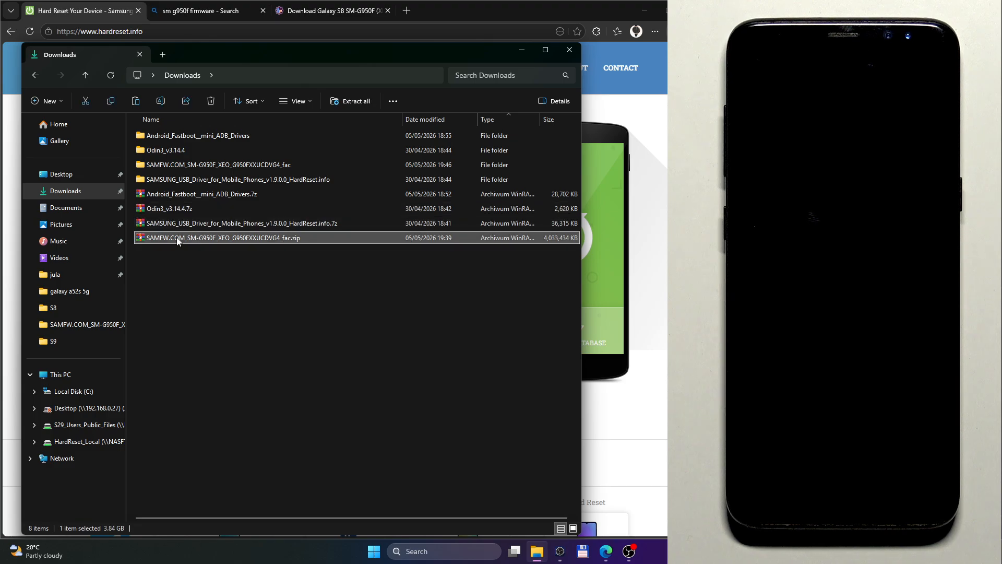
- Extract the SAMFW.COM_SM-G950F_XEO_G950FXXUCDVG4_fac.zip archive to its same-named folder in Downloads and select that folder
{"action": "right_click", "coordinate": [177, 238]}
{"action": "mouse_move", "coordinate": [275, 430]}
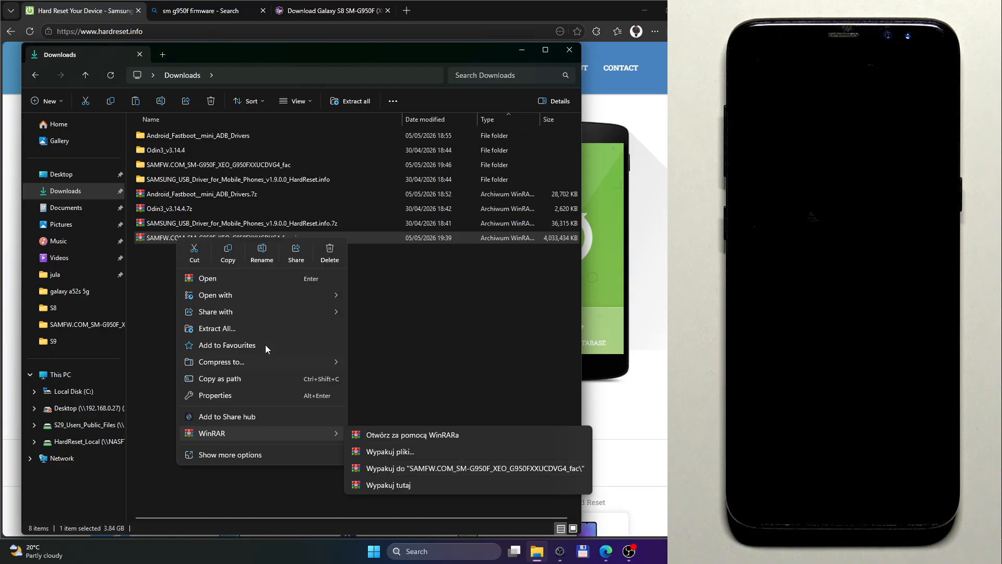
{"action": "left_click", "coordinate": [252, 329]}
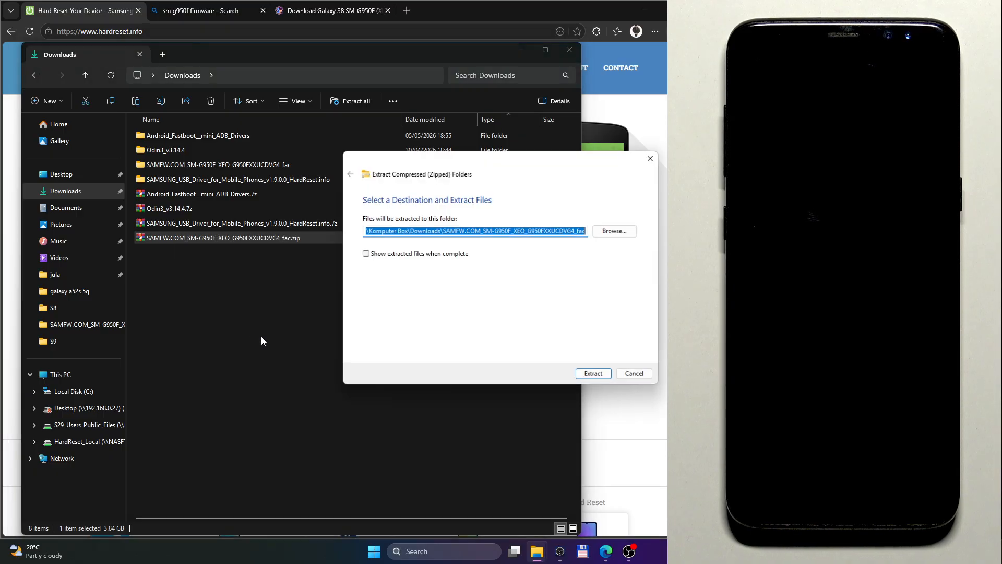
{"action": "left_click", "coordinate": [596, 376]}
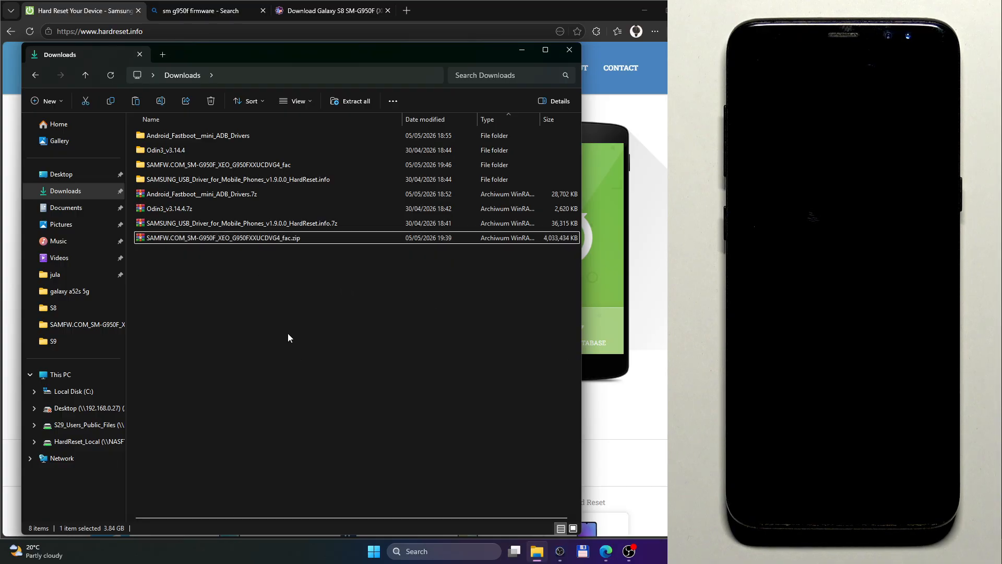
{"action": "left_click", "coordinate": [232, 164]}
- Run the installer from the SAMSUNG_USB_Driver_for_Mobile_Phones_v1.9.0.0_HardReset.info folder and agree to continue over the existing installation
{"action": "left_click", "coordinate": [234, 180]}
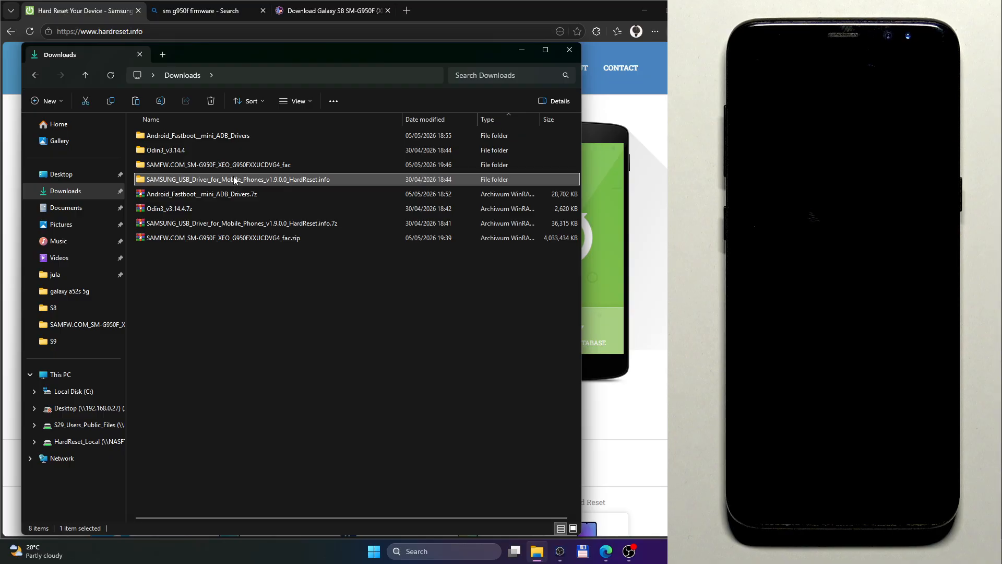
{"action": "double_click", "coordinate": [233, 180]}
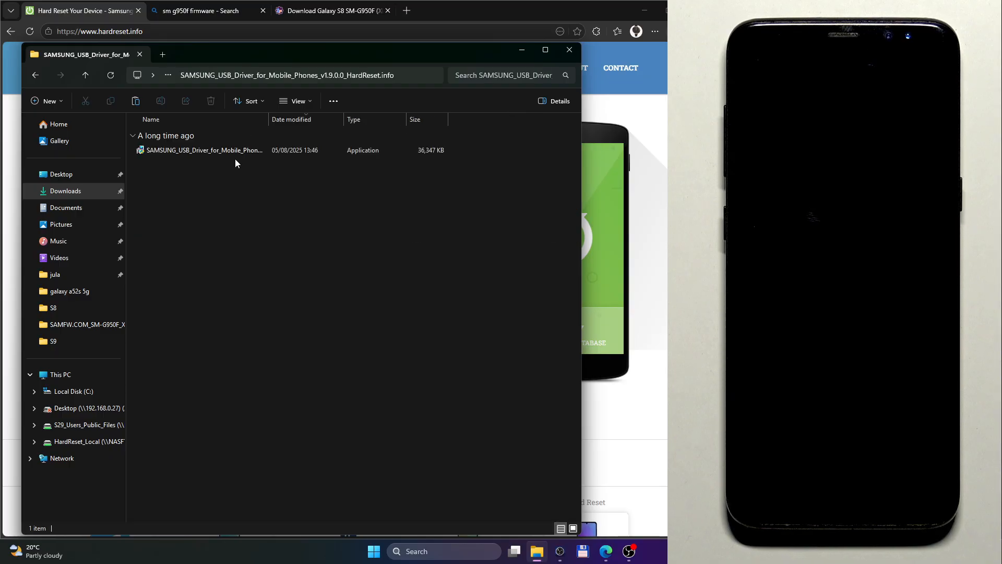
{"action": "left_click", "coordinate": [237, 152]}
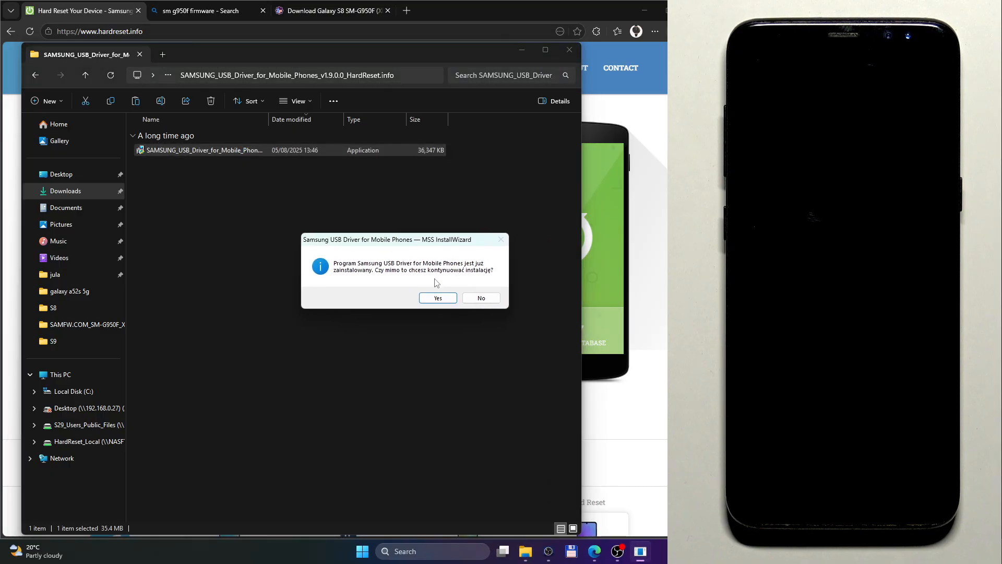
{"action": "left_click", "coordinate": [446, 301]}
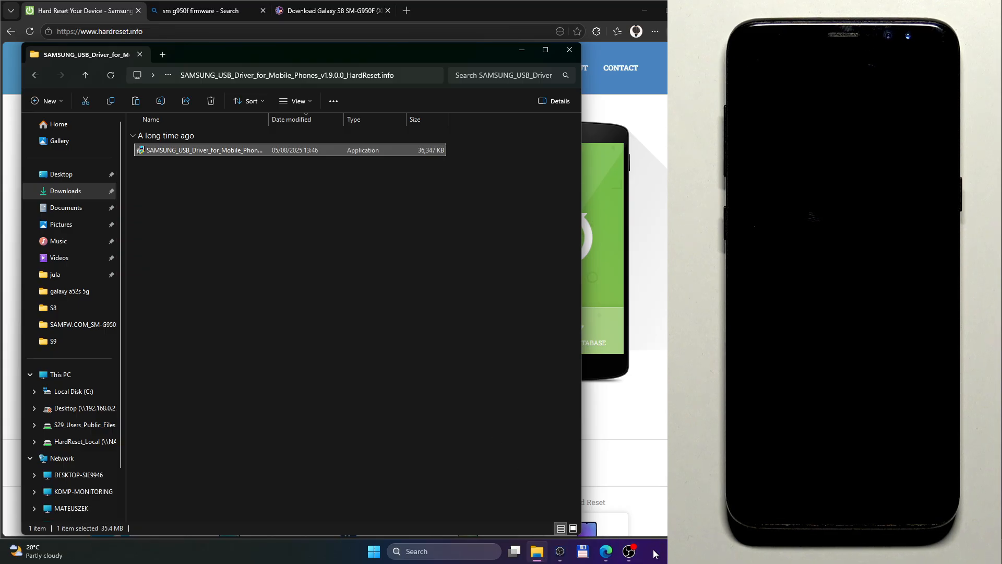
- Install Samsung USB Driver for Mobile Phones V1.9.0.0 into C:\Program Files\Samsung\USB Drivers and finish the wizard
{"action": "left_click_drag", "start_coordinate": [515, 182], "coordinate": [383, 191]}
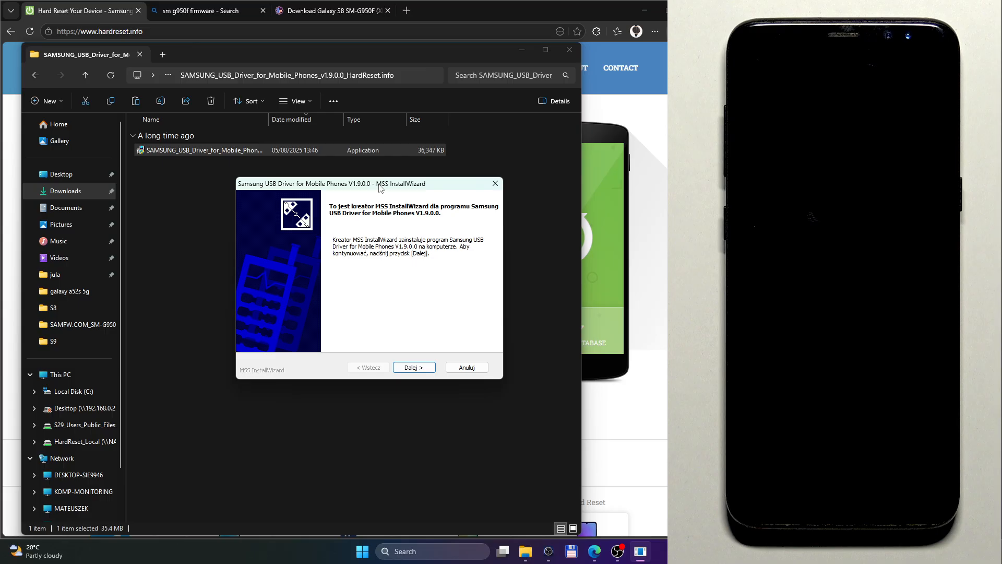
{"action": "left_click", "coordinate": [417, 368]}
{"action": "left_click", "coordinate": [416, 368]}
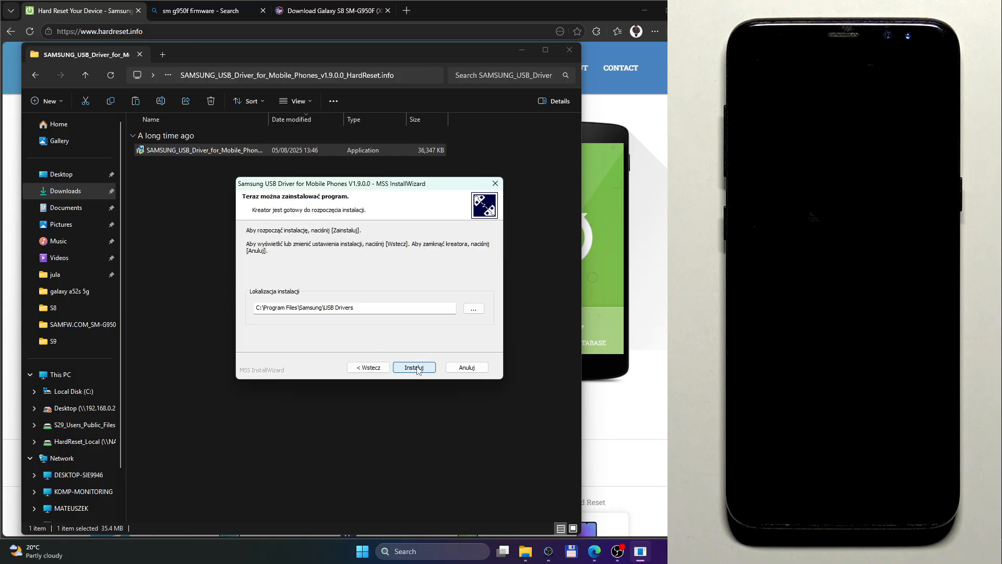
{"action": "left_click", "coordinate": [416, 368]}
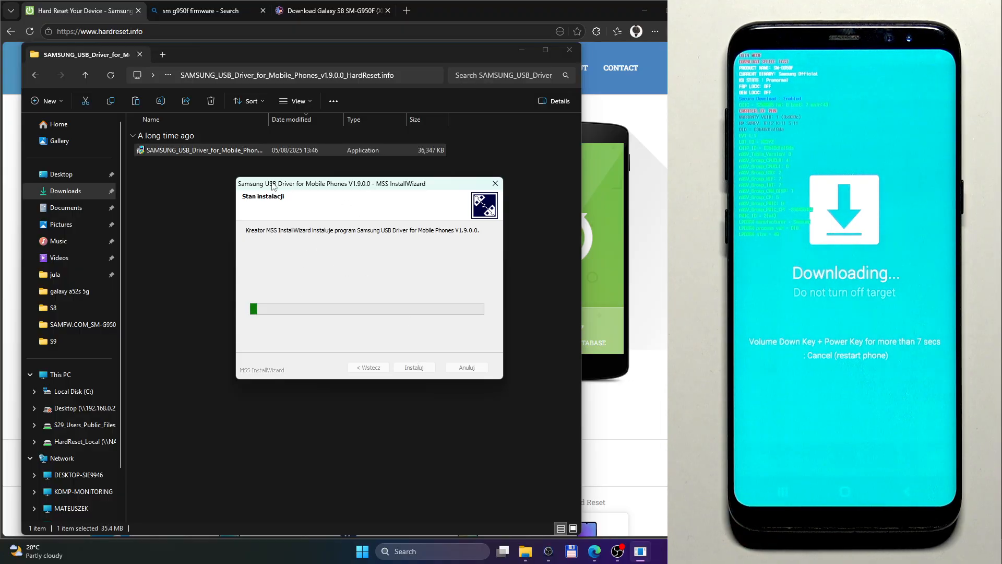
{"action": "left_click_drag", "start_coordinate": [304, 187], "coordinate": [275, 180]}
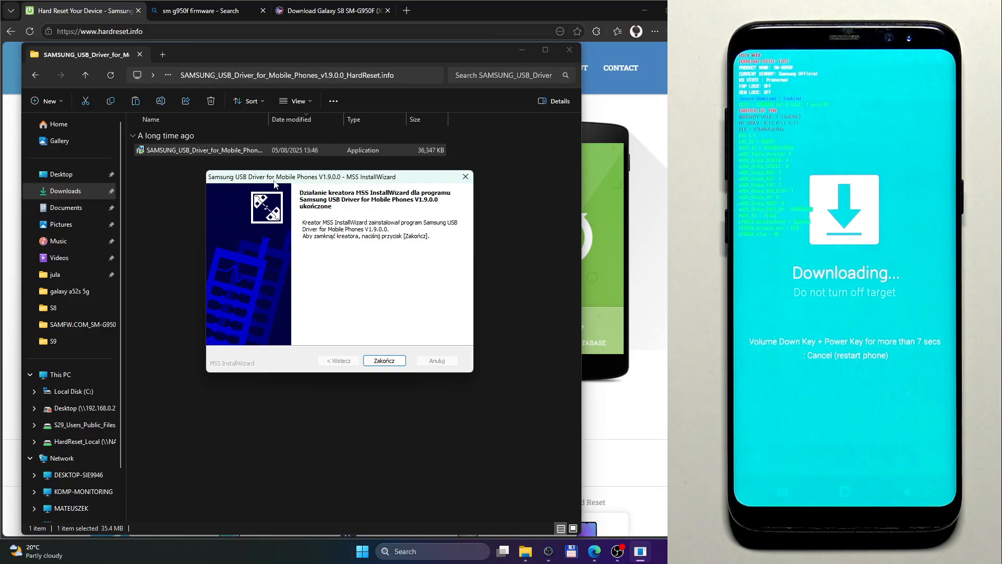
{"action": "left_click", "coordinate": [386, 361]}
{"action": "left_click", "coordinate": [268, 299]}
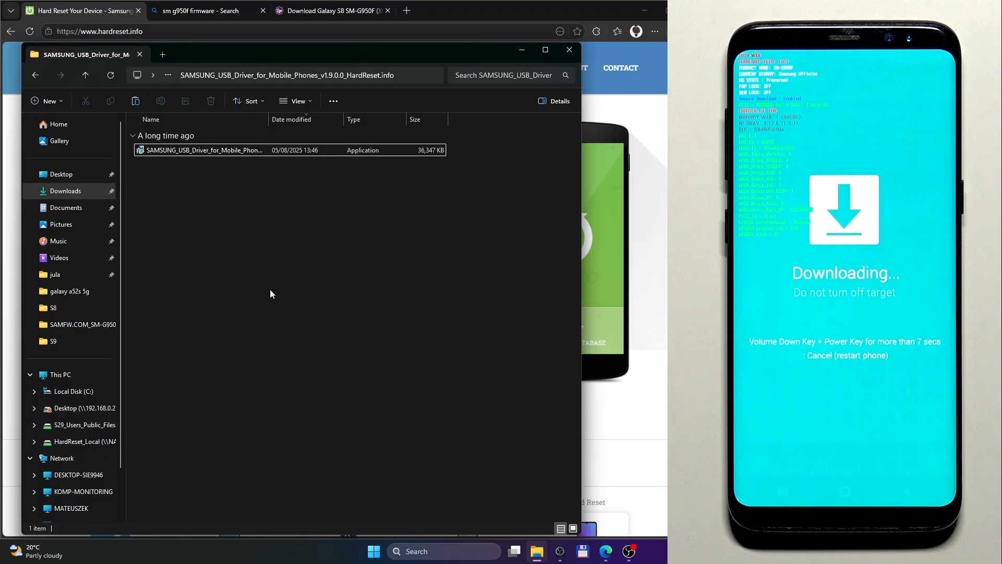
- Launch Odin3_v3.14.4.exe from the nested Odin3_v3.14.4 folders in Downloads, accept its warning and move its window fully into view
{"action": "left_click", "coordinate": [76, 196]}
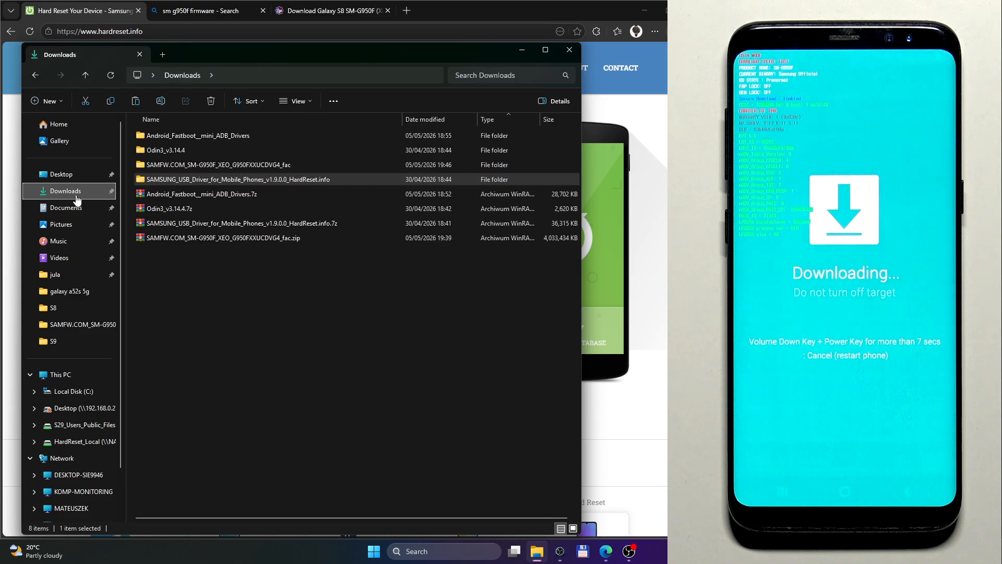
{"action": "left_click", "coordinate": [281, 336]}
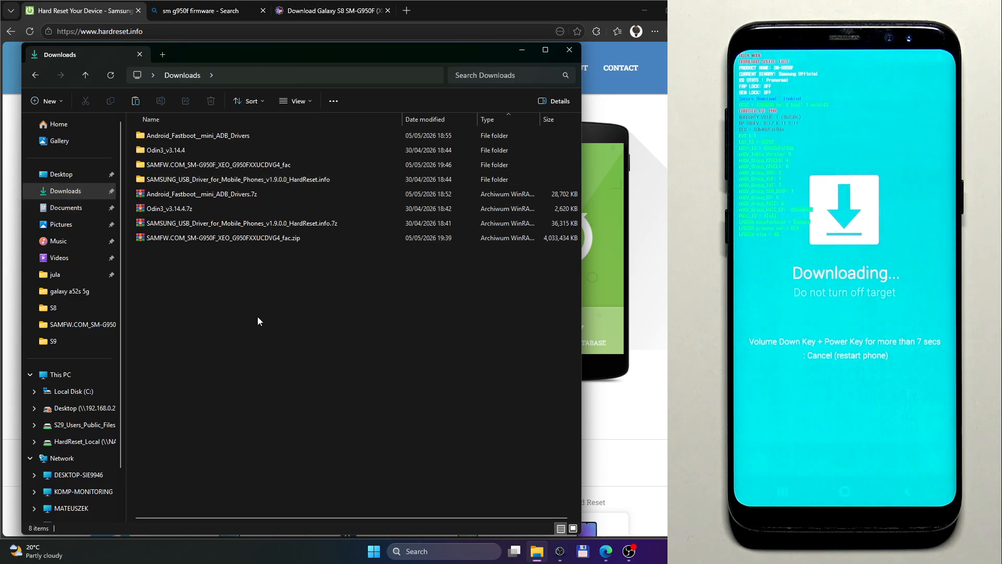
{"action": "double_click", "coordinate": [177, 151]}
{"action": "double_click", "coordinate": [178, 150]}
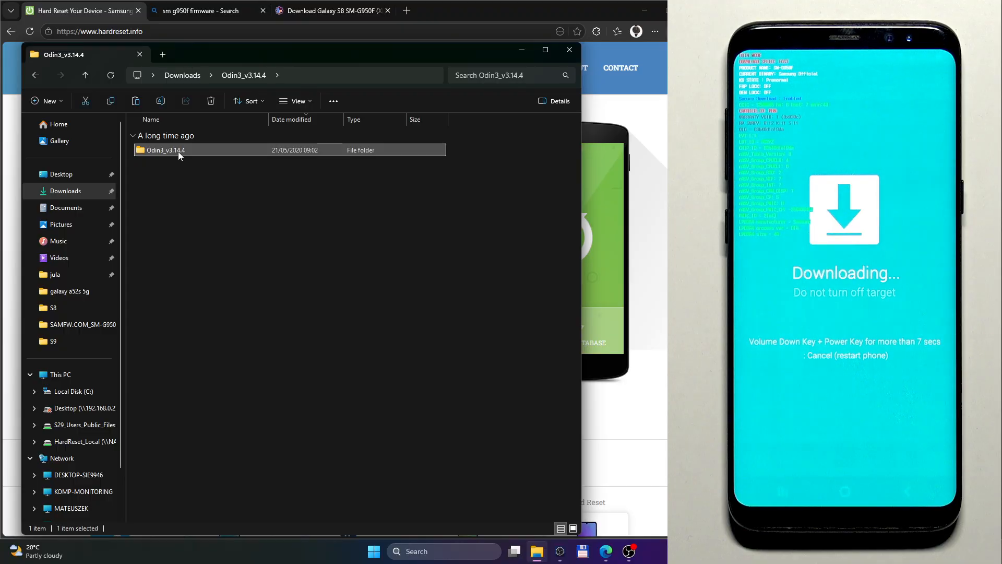
{"action": "double_click", "coordinate": [178, 165]}
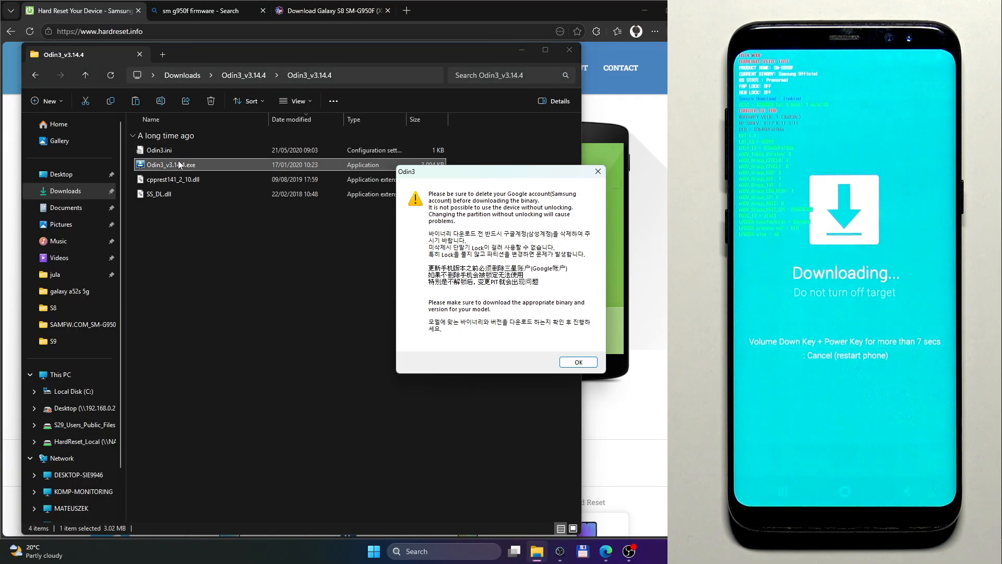
{"action": "left_click", "coordinate": [576, 364]}
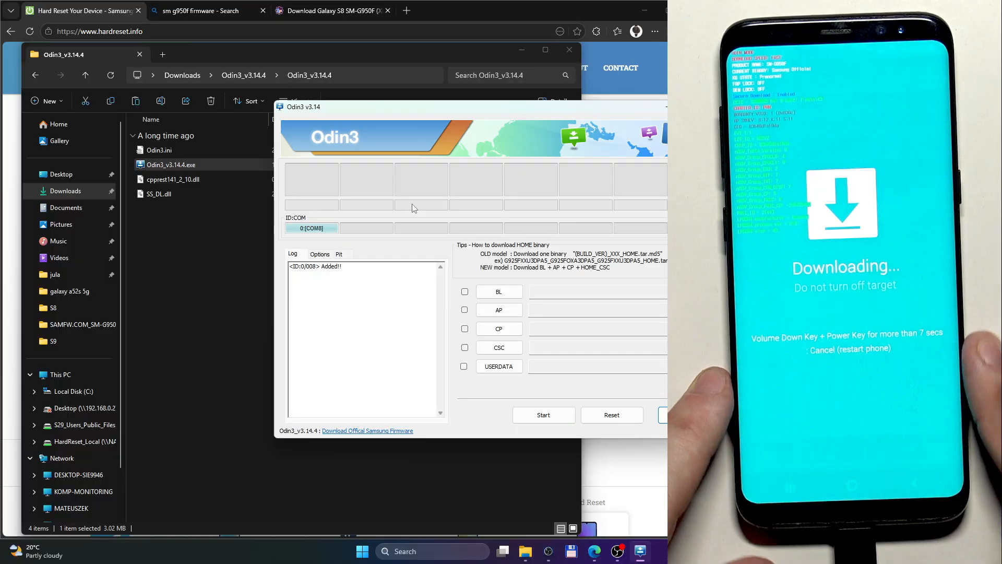
{"action": "left_click_drag", "start_coordinate": [405, 107], "coordinate": [267, 65]}
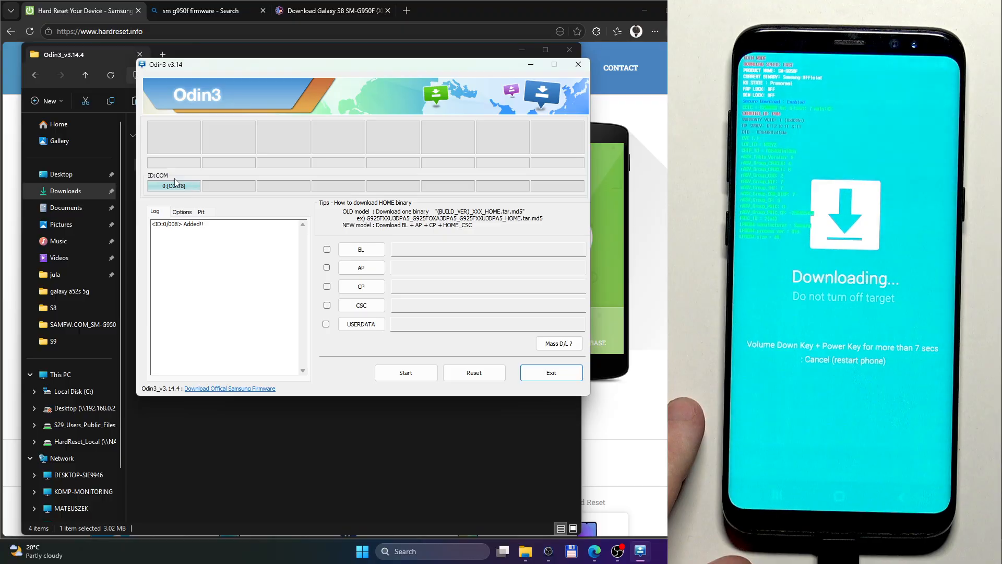
- Load the BL_G950FXXUCDVG4 and AP_G950FXXUCDVG4 files from the extracted firmware folder into Odin's BL and AP slots
{"action": "left_click", "coordinate": [352, 253]}
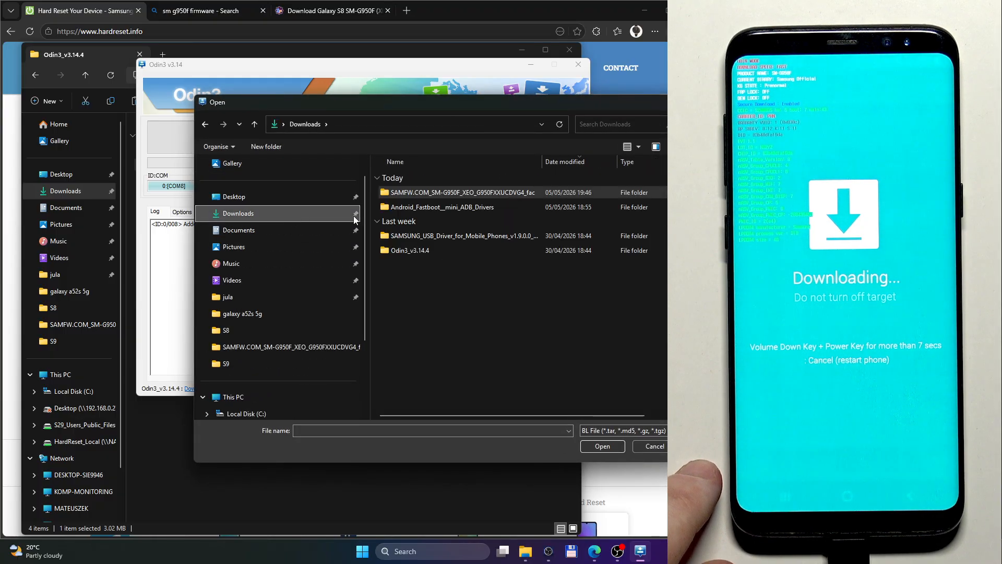
{"action": "double_click", "coordinate": [432, 193]}
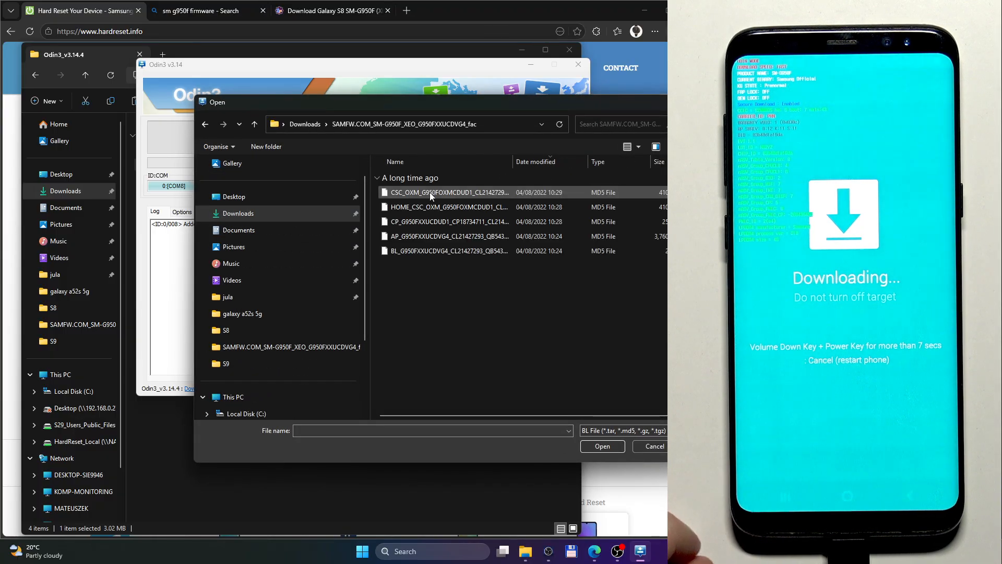
{"action": "double_click", "coordinate": [422, 251]}
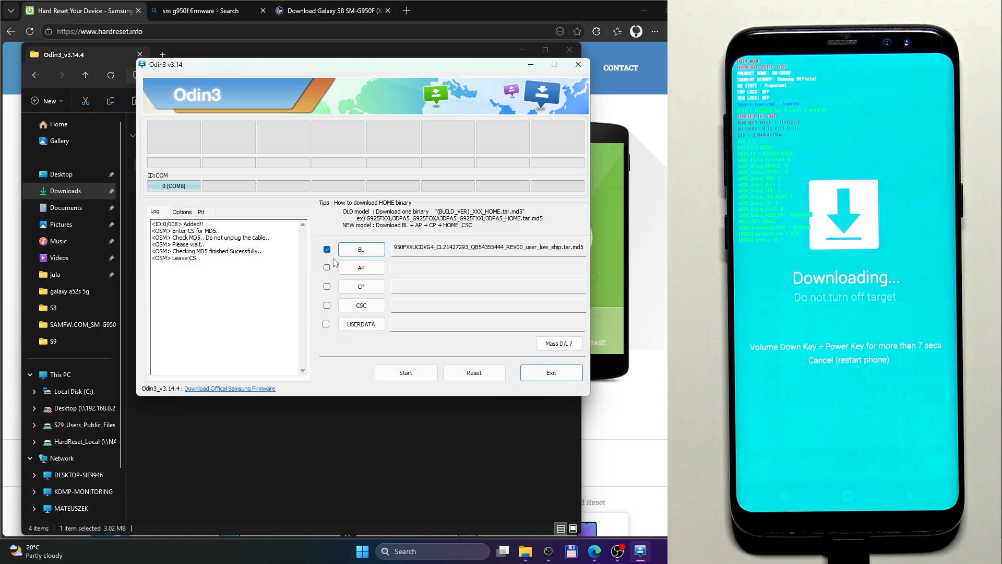
{"action": "left_click", "coordinate": [353, 270]}
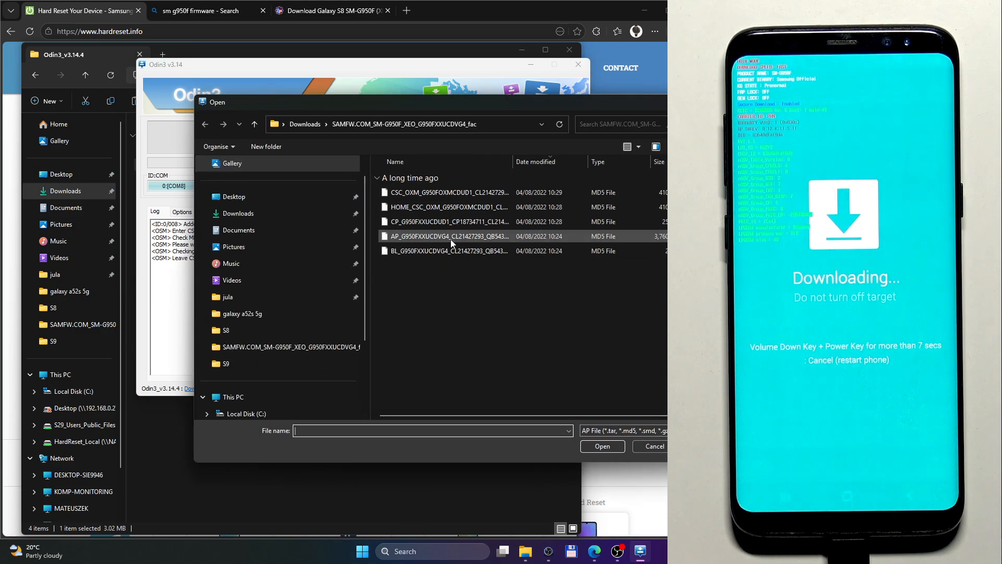
{"action": "double_click", "coordinate": [451, 242]}
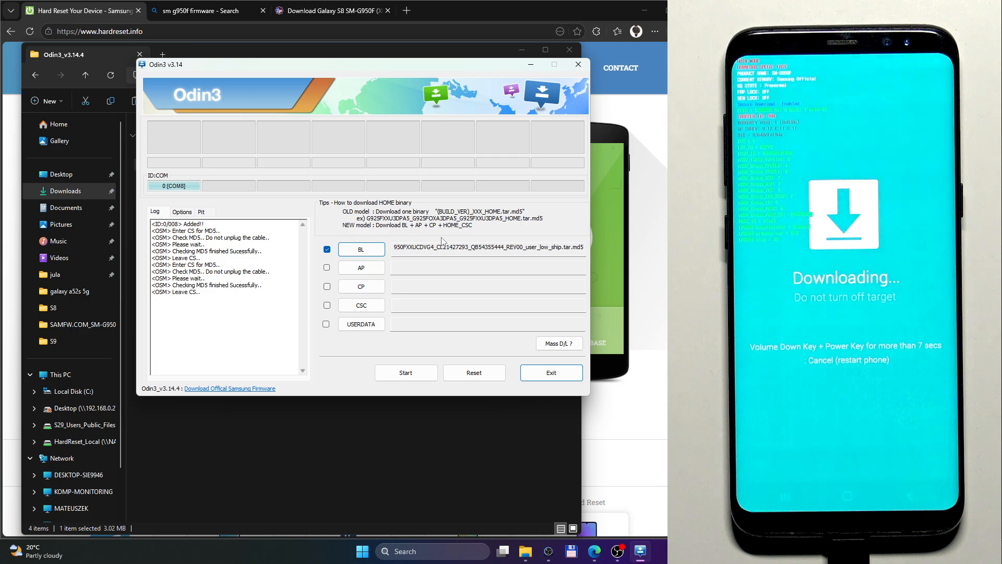
- Load the CP_G950FXXUCDUD1 file into Odin's CP slot and the HOME_CSC_OXM_G950FOXMCDUD1 file into the CSC slot
{"action": "left_click", "coordinate": [365, 286]}
{"action": "double_click", "coordinate": [417, 223]}
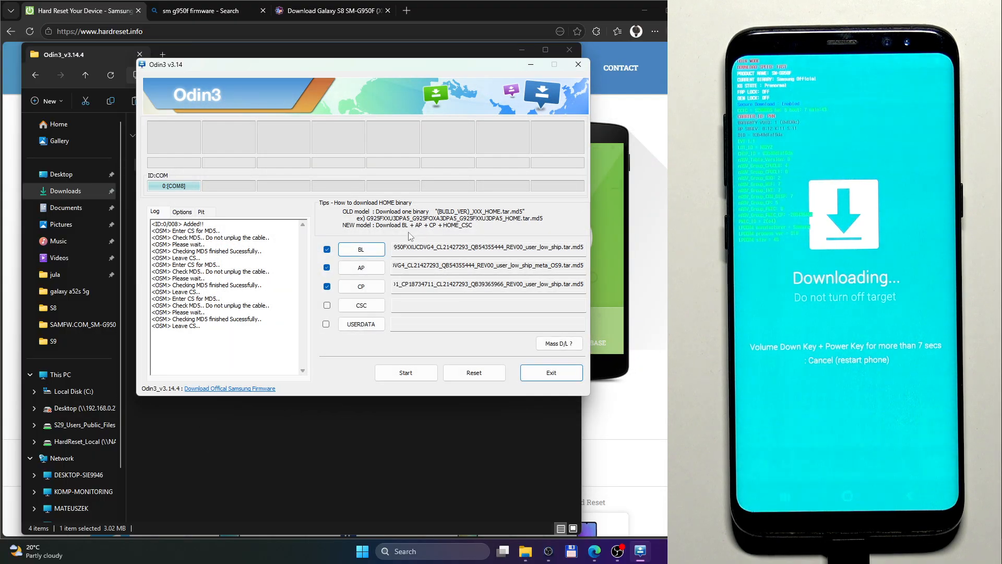
{"action": "left_click", "coordinate": [364, 305]}
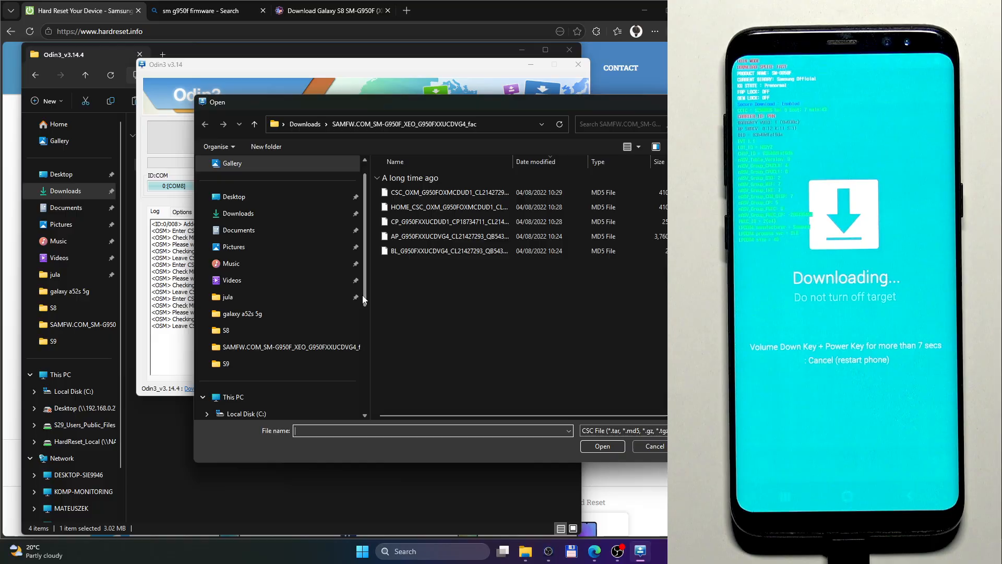
{"action": "double_click", "coordinate": [425, 207]}
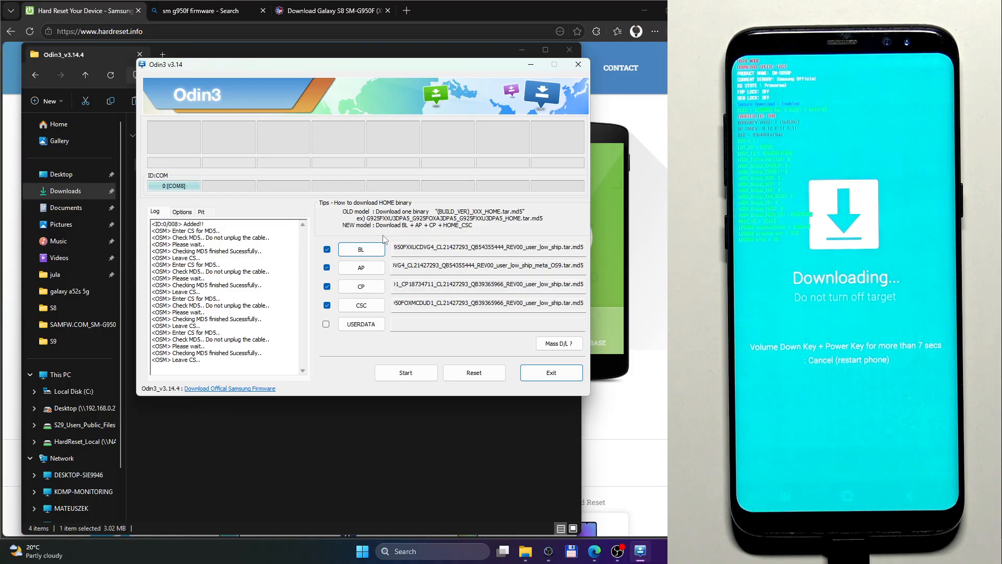
- Flash the loaded firmware to the connected phone, and close Odin and File Explorer once flashing is done
{"action": "left_click", "coordinate": [409, 371]}
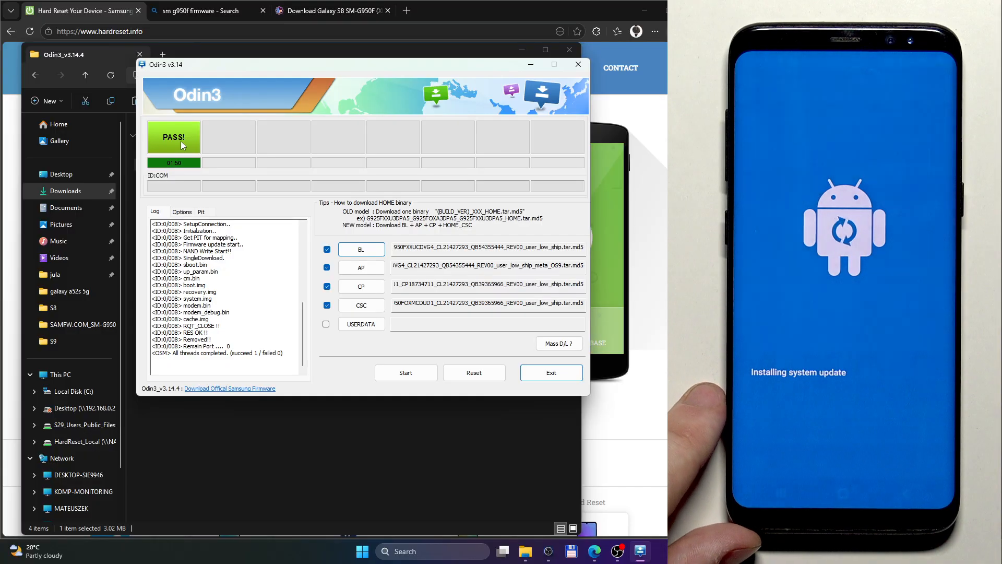
{"action": "left_click", "coordinate": [578, 63]}
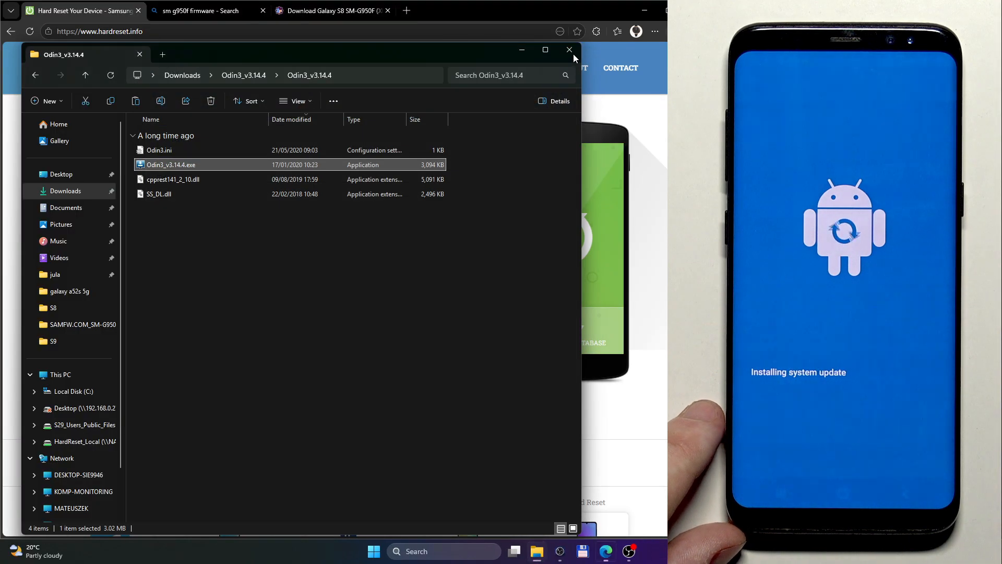
{"action": "left_click", "coordinate": [573, 54]}
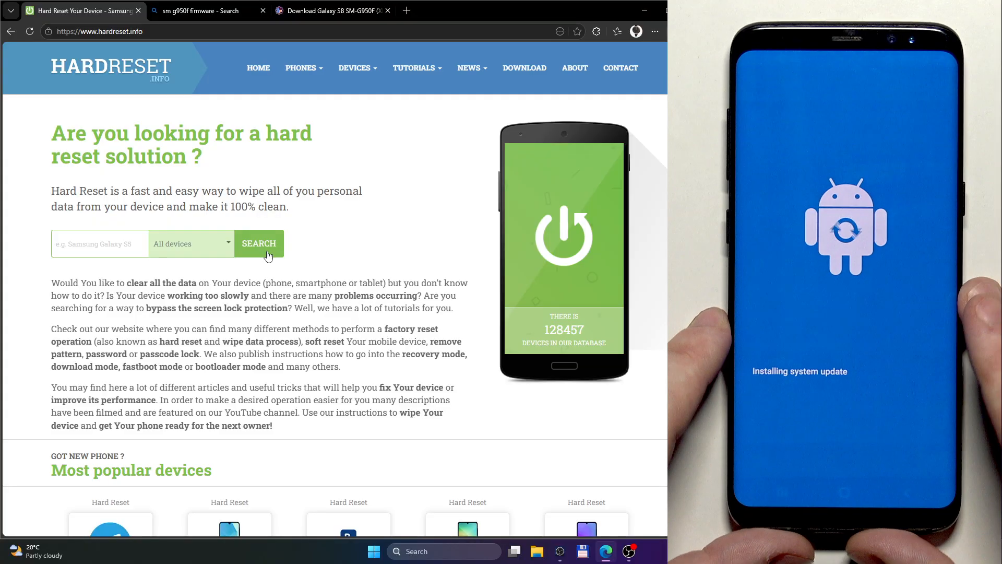